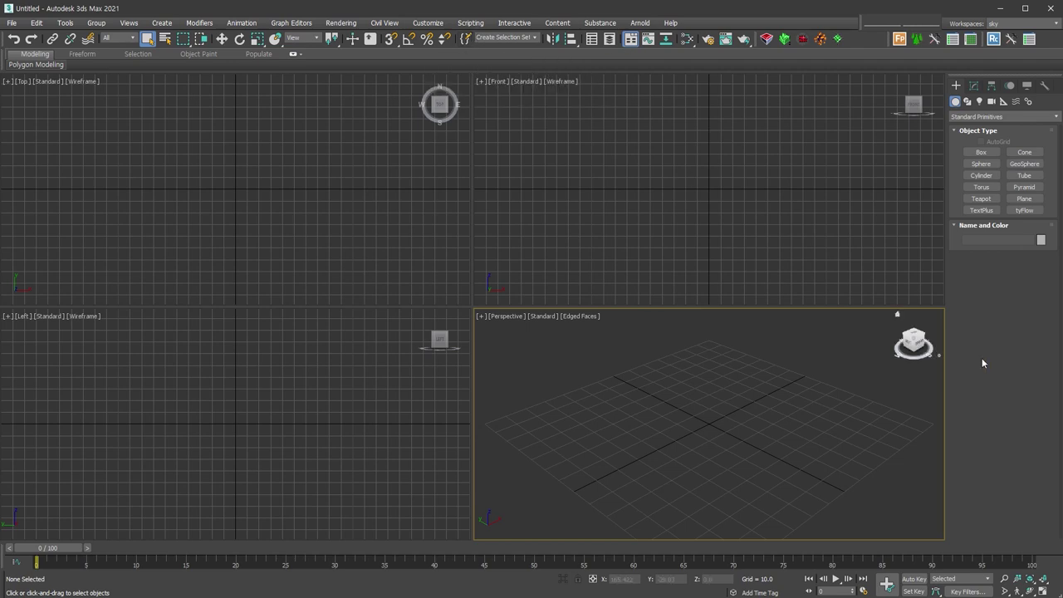
Step: Review and accept Preference Settings, then draw Sphere001 (radius 19.754) right of centre in Top view
{"action": "left_click", "coordinate": [429, 23]}
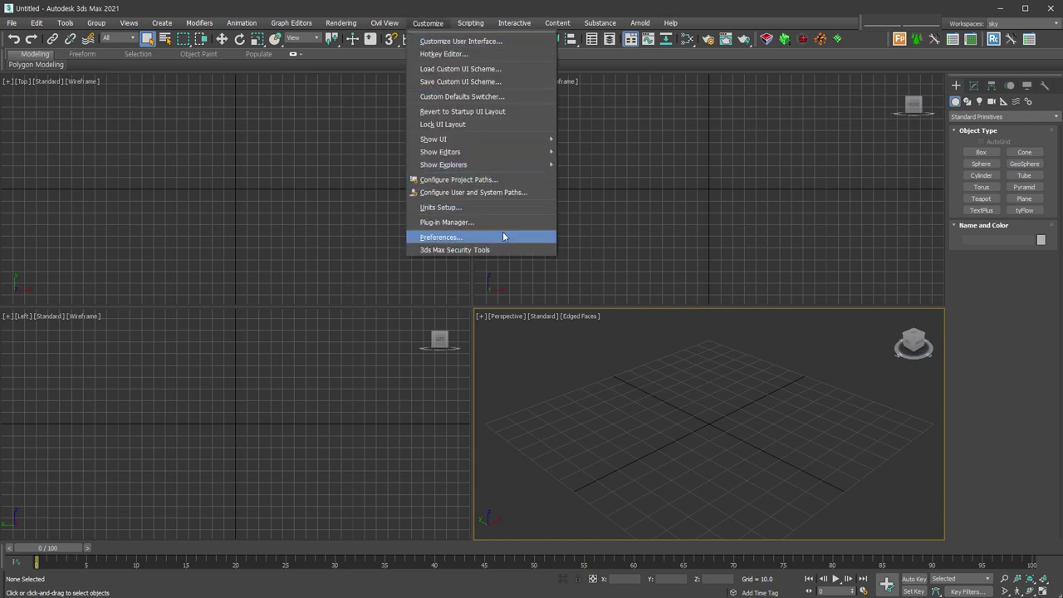
{"action": "left_click", "coordinate": [503, 238]}
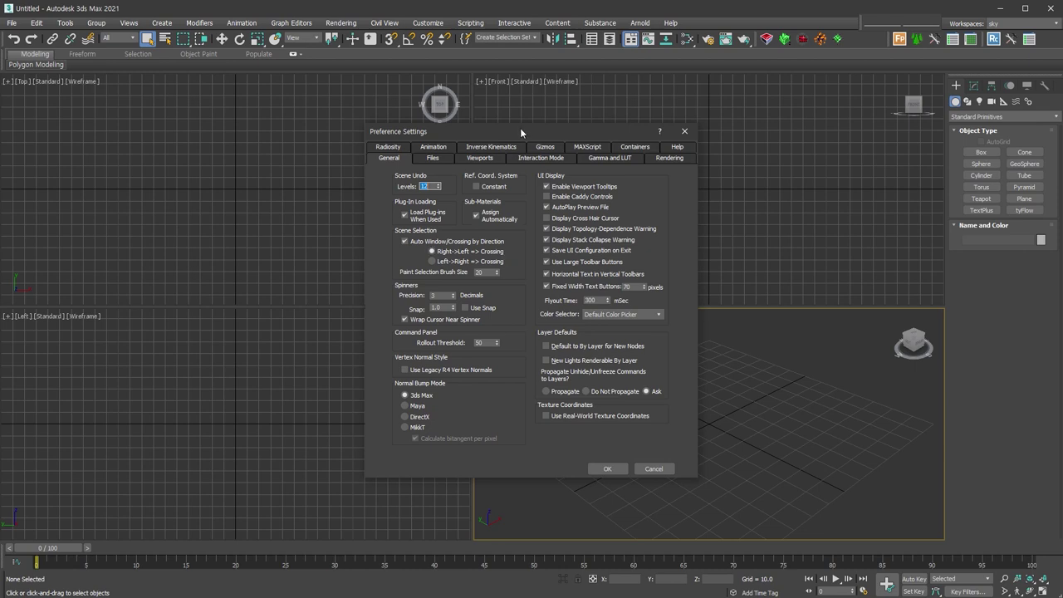
{"action": "left_click_drag", "start_coordinate": [521, 132], "coordinate": [254, 115]}
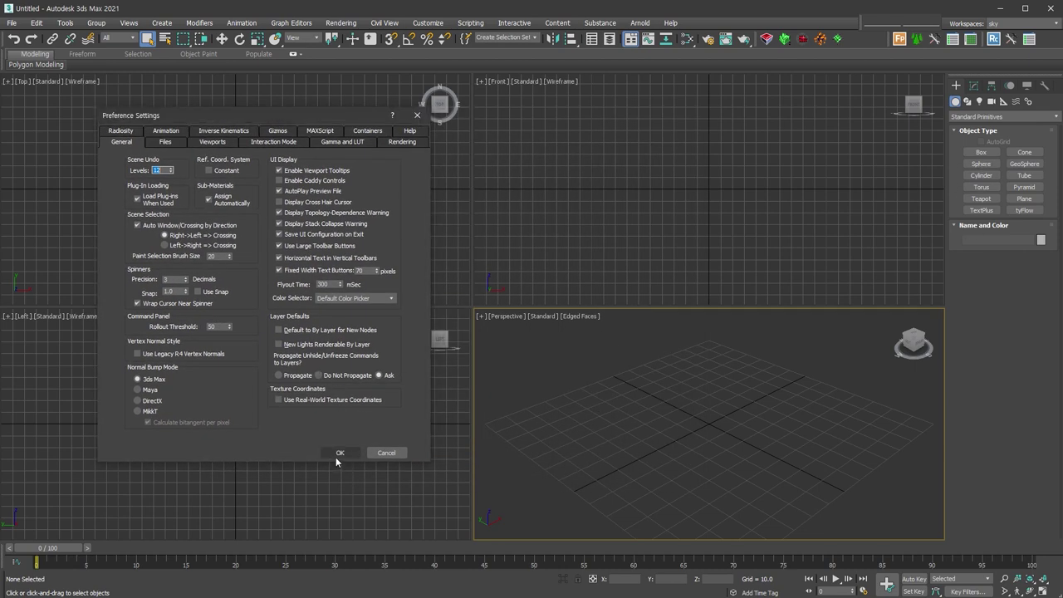
{"action": "left_click", "coordinate": [340, 452]}
{"action": "left_click", "coordinate": [981, 164]}
{"action": "left_click_drag", "start_coordinate": [311, 230], "coordinate": [334, 230]}
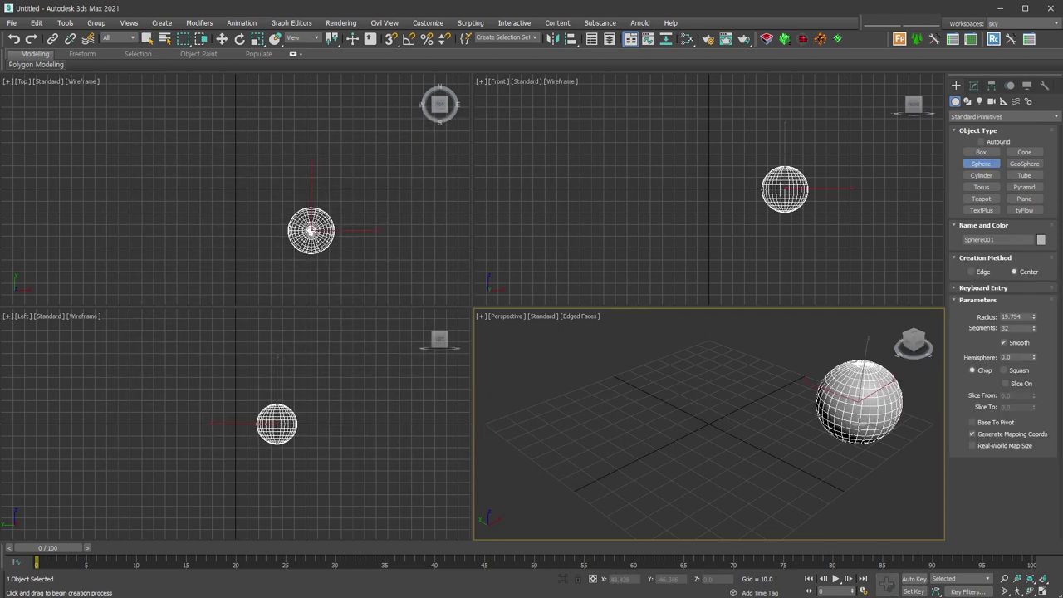
Step: Draw four more spheres of varying sizes across the Top viewport, then exit sphere creation
{"action": "left_click_drag", "start_coordinate": [243, 208], "coordinate": [258, 209]}
{"action": "left_click_drag", "start_coordinate": [180, 184], "coordinate": [187, 184]}
{"action": "left_click_drag", "start_coordinate": [206, 99], "coordinate": [226, 100]}
{"action": "left_click_drag", "start_coordinate": [244, 142], "coordinate": [250, 142]}
{"action": "right_click", "coordinate": [673, 473]}
Step: Test selection: a crossing region selects all five spheres, a window region only the two inside
{"action": "left_click", "coordinate": [673, 473]}
{"action": "mouse_move", "coordinate": [834, 335]}
{"action": "left_mouse_down"}
{"action": "mouse_move", "coordinate": [631, 462]}
{"action": "mouse_move", "coordinate": [582, 471]}
{"action": "left_mouse_up"}
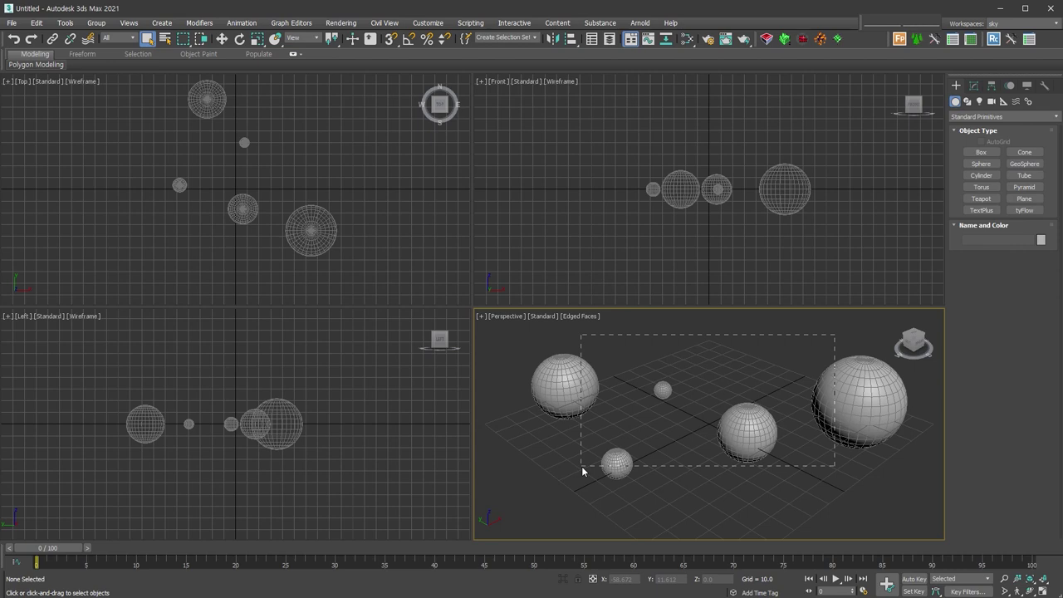
{"action": "left_click_drag", "start_coordinate": [583, 471], "coordinate": [583, 471]}
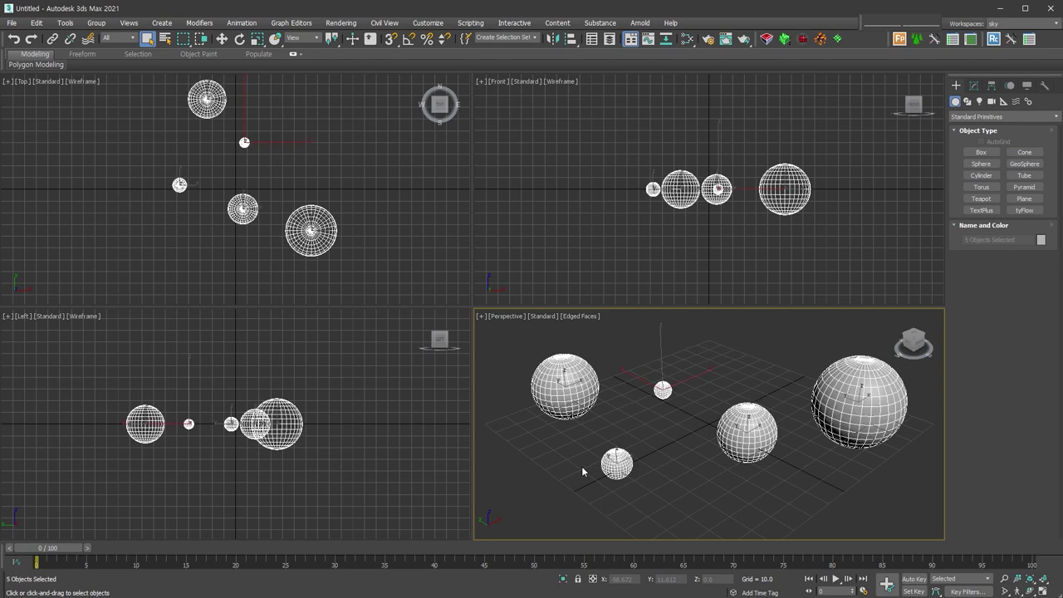
{"action": "left_click", "coordinate": [568, 338]}
{"action": "left_click_drag", "start_coordinate": [571, 332], "coordinate": [849, 471]}
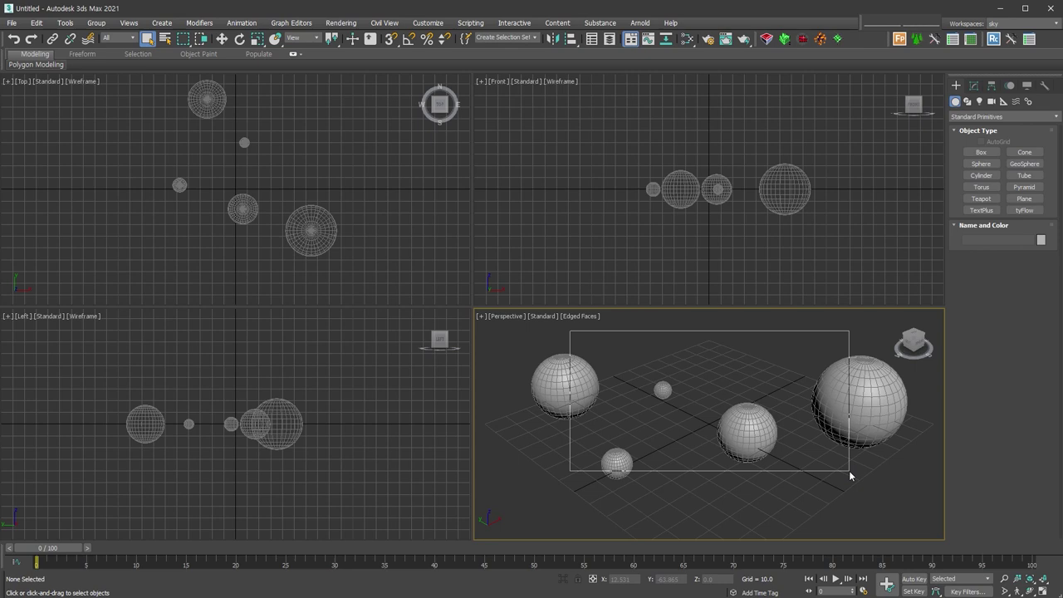
{"action": "left_click_drag", "start_coordinate": [850, 472], "coordinate": [850, 472]}
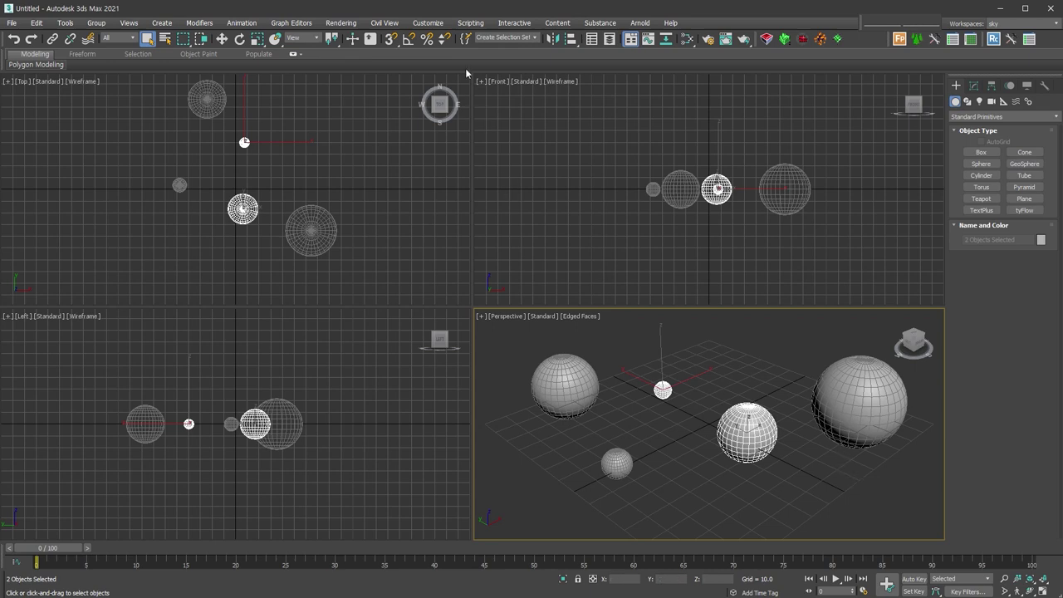
{"action": "left_click", "coordinate": [428, 22]}
{"action": "left_click", "coordinate": [478, 237]}
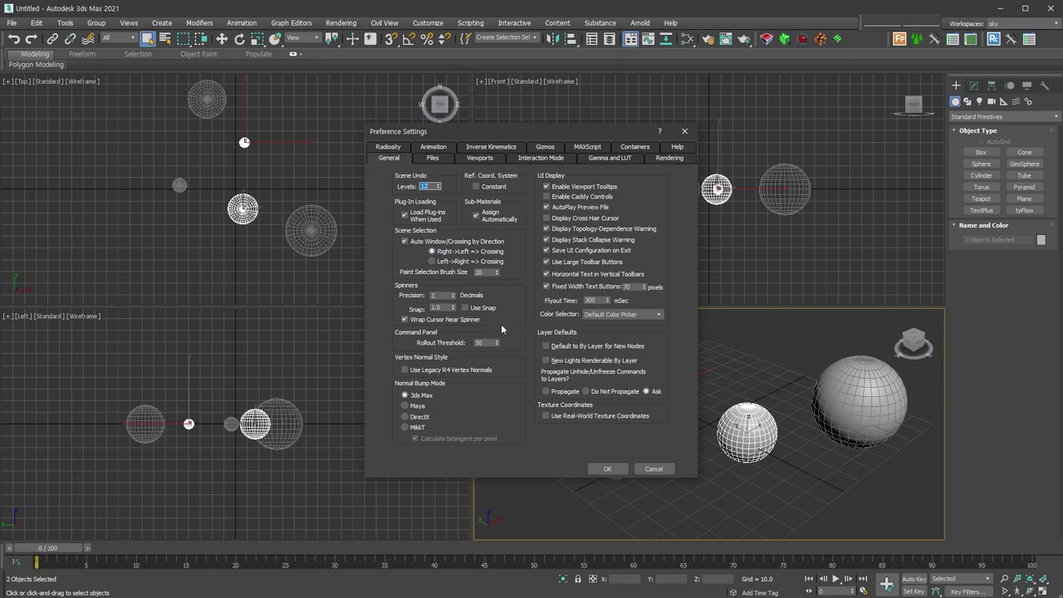
{"action": "left_click", "coordinate": [425, 345]}
{"action": "left_click", "coordinate": [607, 469]}
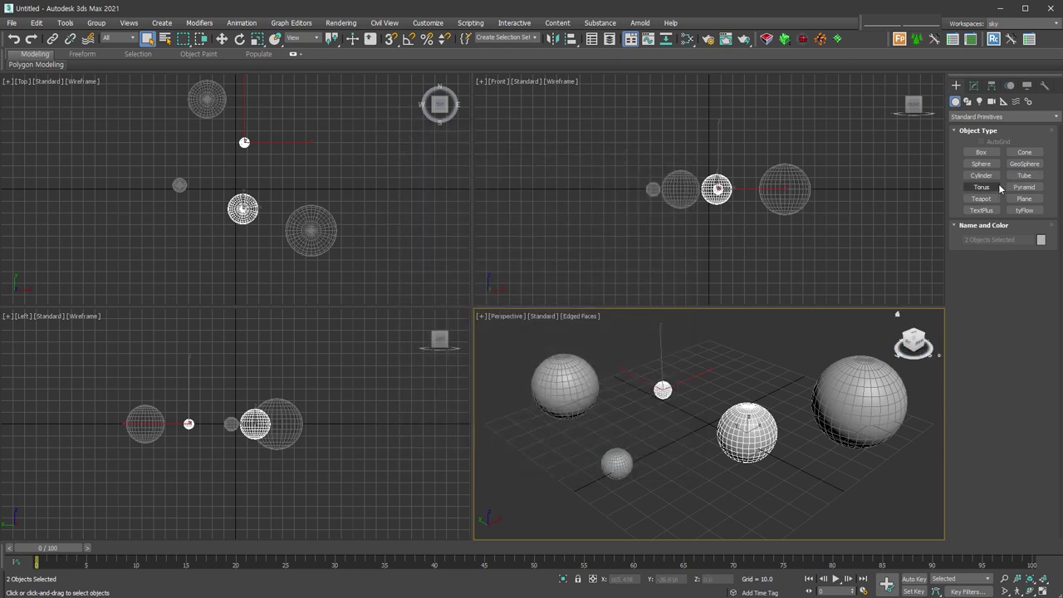
{"action": "left_click", "coordinate": [818, 391]}
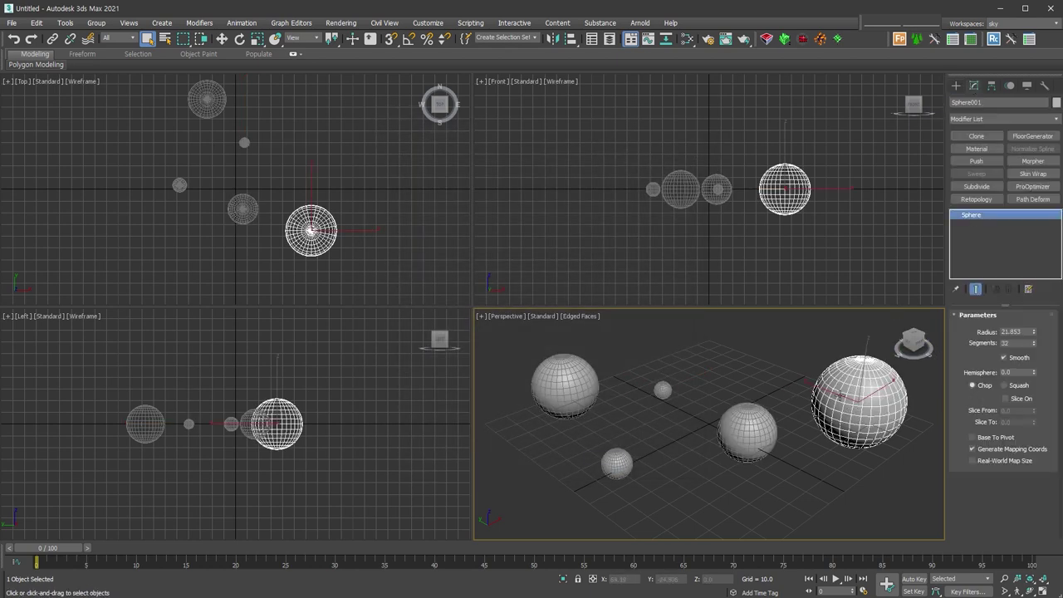
Step: Raise Sphere001's radius to 465.254 with the Radius spinner, then reopen Preference Settings
{"action": "mouse_move", "coordinate": [1034, 332]}
{"action": "left_mouse_down"}
{"action": "mouse_move", "coordinate": [1030, 308]}
{"action": "mouse_move", "coordinate": [1032, 355]}
{"action": "mouse_move", "coordinate": [1033, 332]}
{"action": "left_mouse_up"}
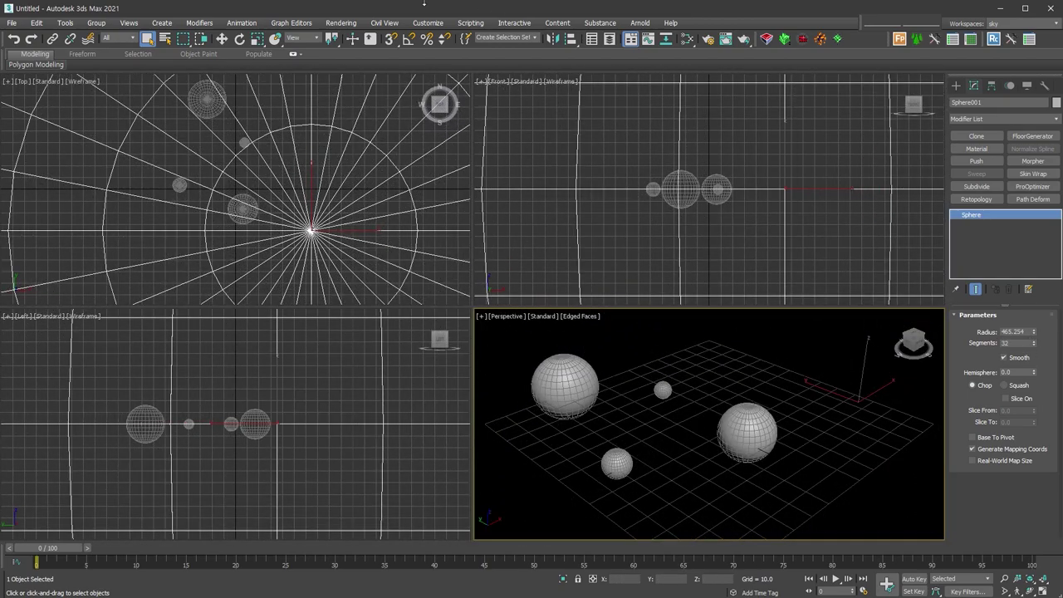
{"action": "left_click", "coordinate": [428, 23]}
{"action": "left_click", "coordinate": [451, 213]}
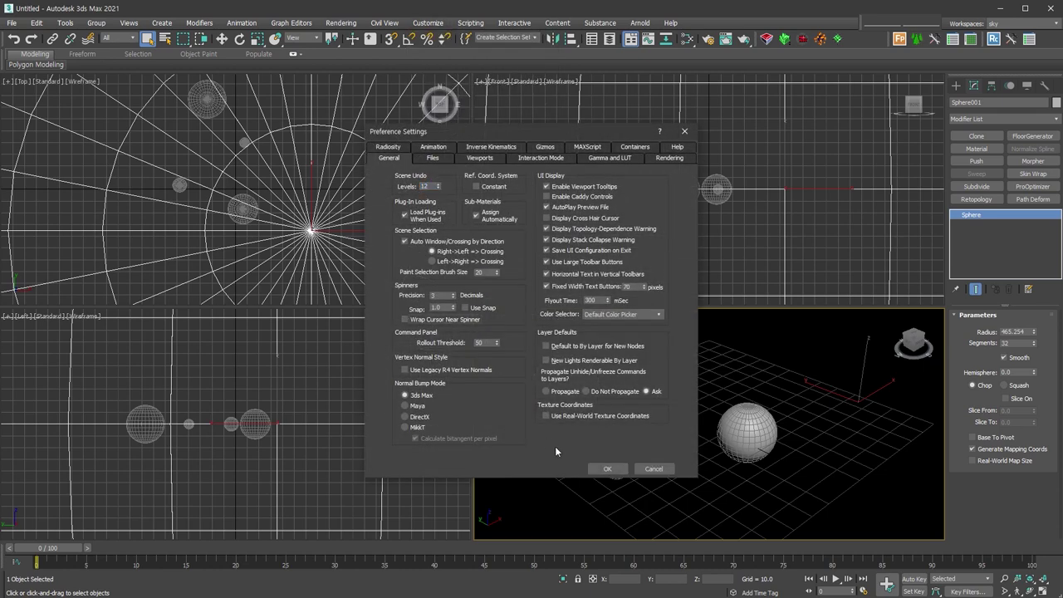
Step: Accept Preferences, drag a Modify-panel spinner, and reopen Preference Settings
{"action": "left_click", "coordinate": [608, 468]}
{"action": "mouse_move", "coordinate": [1036, 334]}
{"action": "left_mouse_down"}
{"action": "mouse_move", "coordinate": [1035, 449]}
{"action": "mouse_move", "coordinate": [1058, 334]}
{"action": "left_mouse_up"}
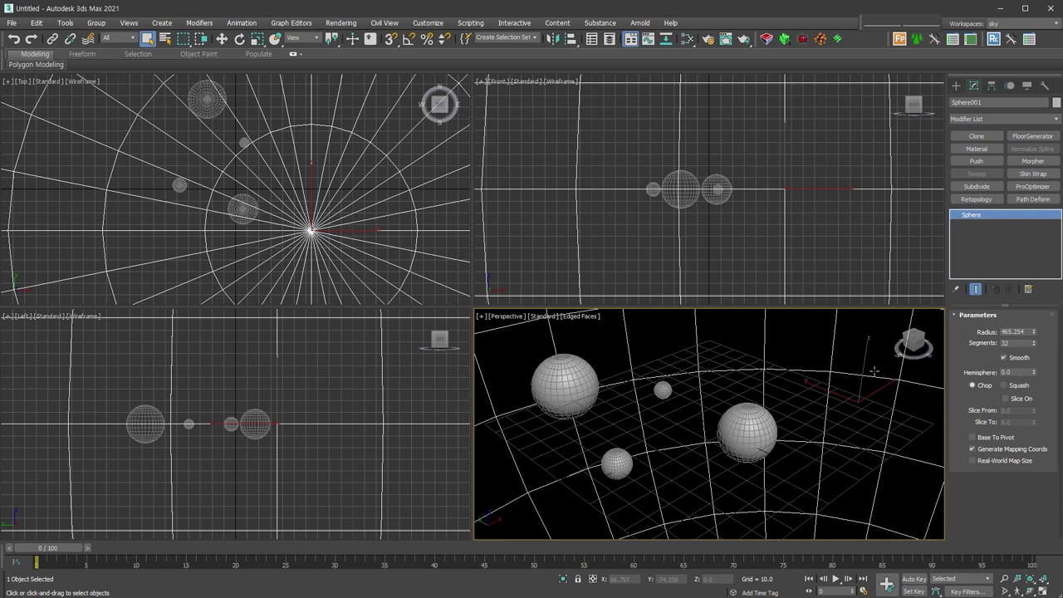
{"action": "left_click", "coordinate": [433, 23]}
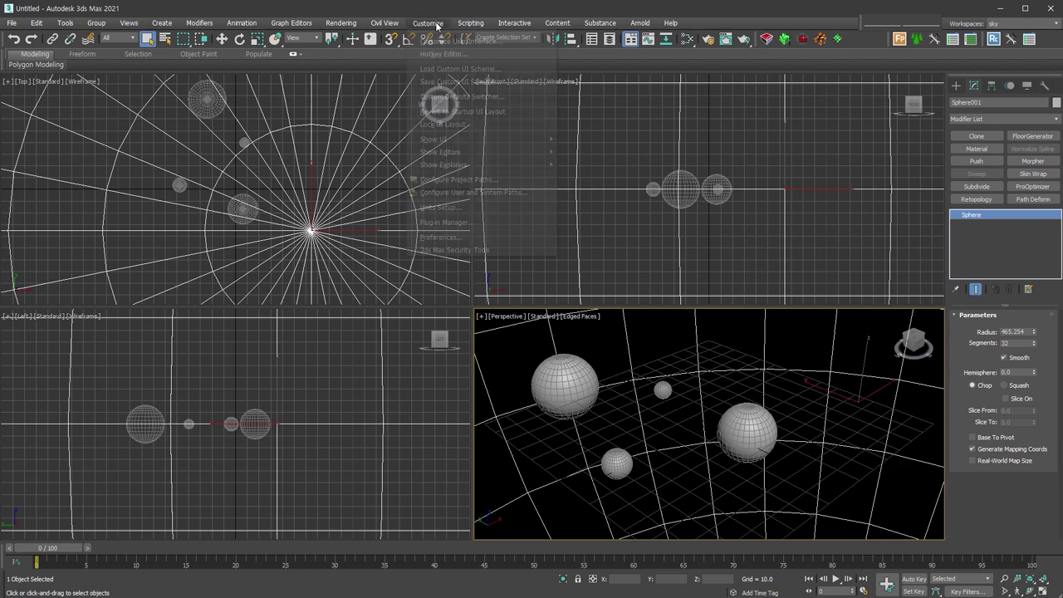
{"action": "left_click", "coordinate": [471, 236]}
Step: Turn on Wrap Cursor Near Spinner and Enable Caddy Controls on the General tab, and apply
{"action": "left_click", "coordinate": [437, 319]}
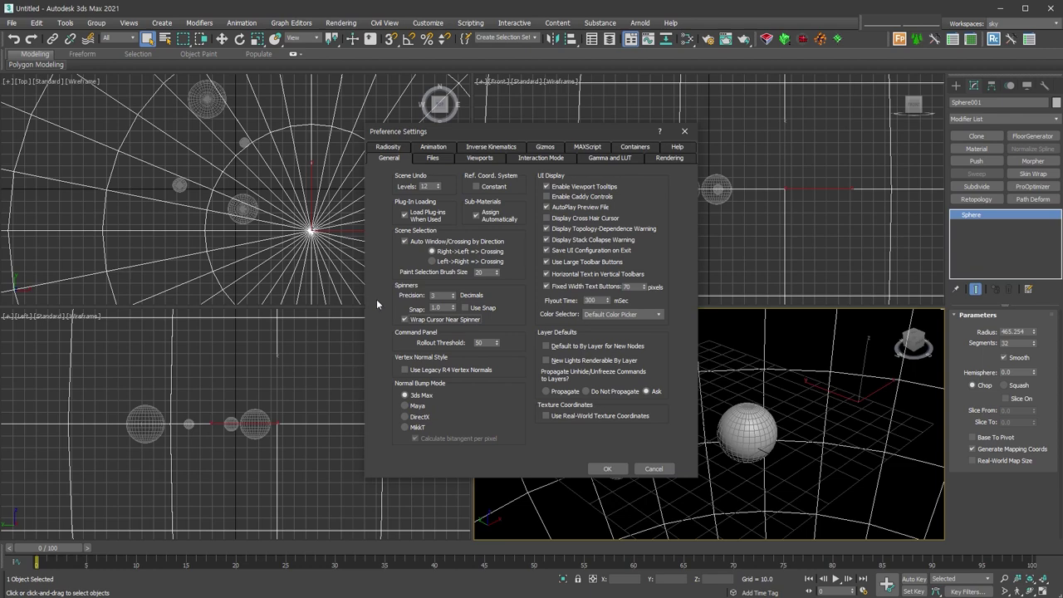
{"action": "left_click", "coordinate": [546, 196]}
{"action": "left_click", "coordinate": [548, 196]}
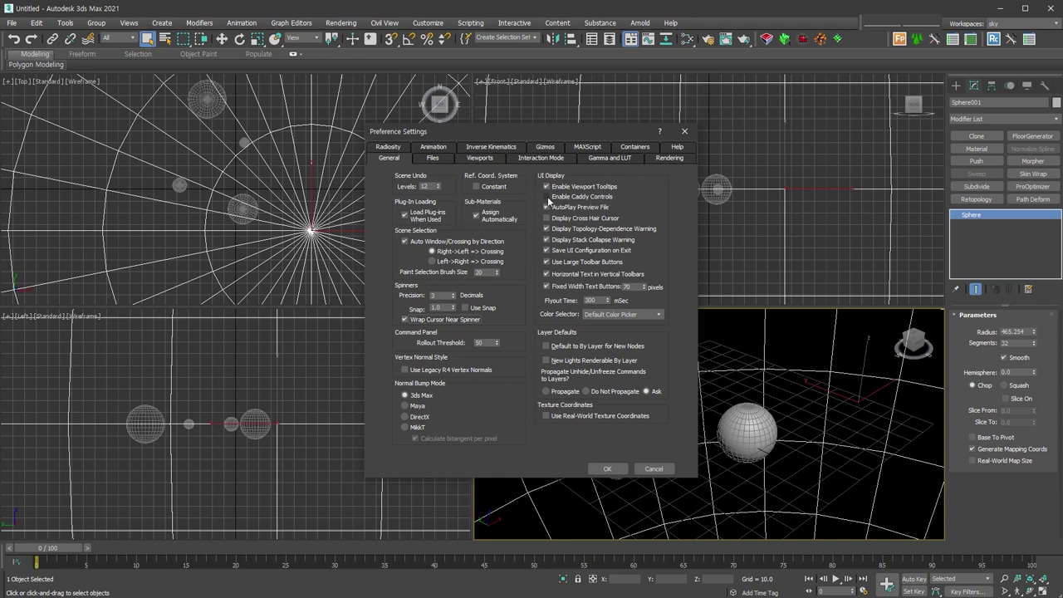
{"action": "left_click", "coordinate": [607, 468]}
{"action": "key", "text": "z"}
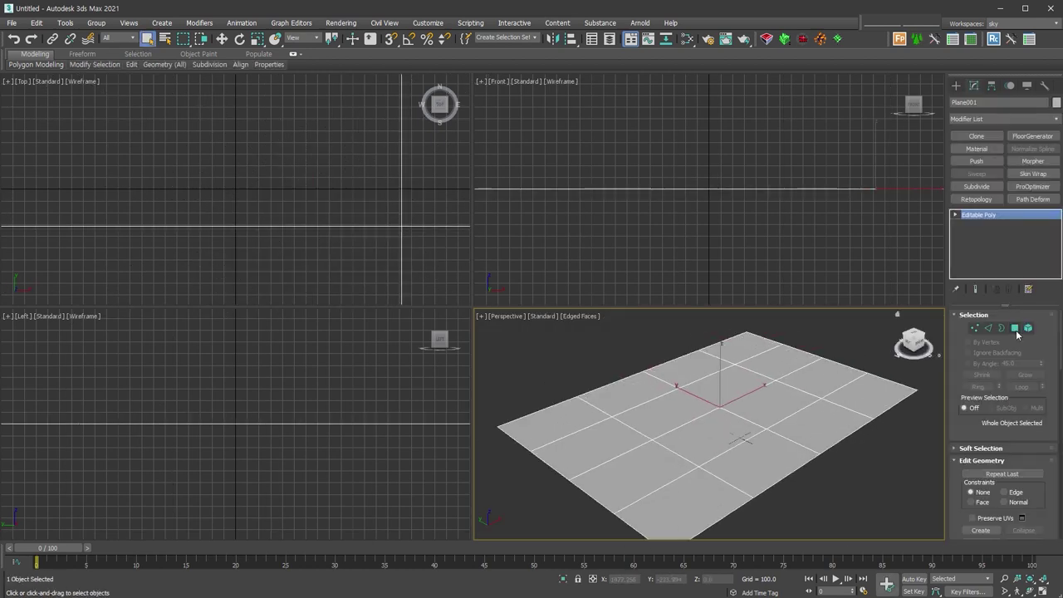
Step: Bevel seven plane polygons with Height 10 and Outline -1 in the caddy, then reopen Preferences
{"action": "left_click", "coordinate": [1014, 329]}
{"action": "right_click", "coordinate": [694, 403]}
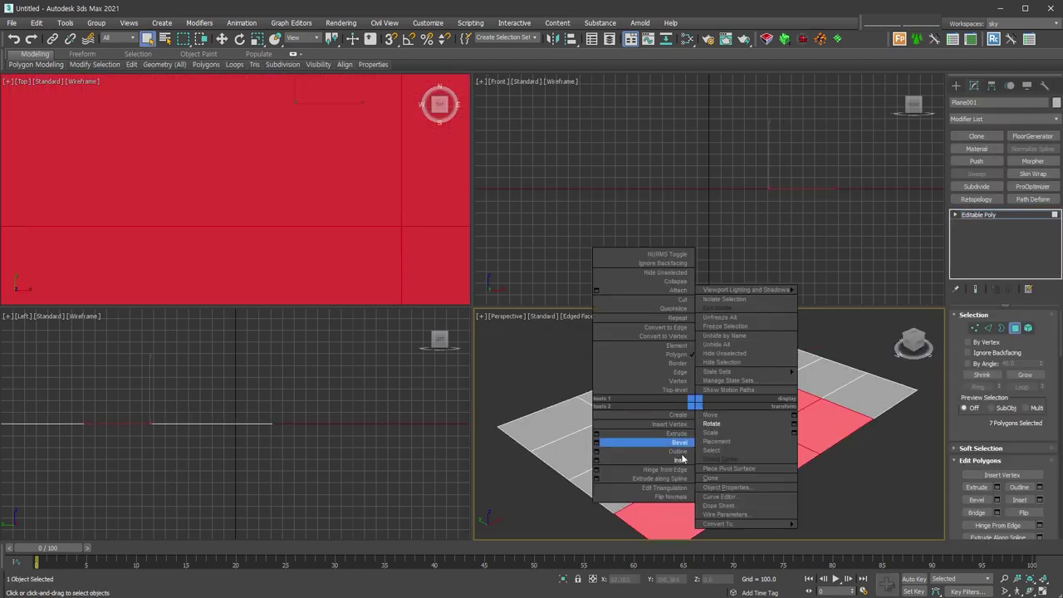
{"action": "left_click", "coordinate": [597, 444]}
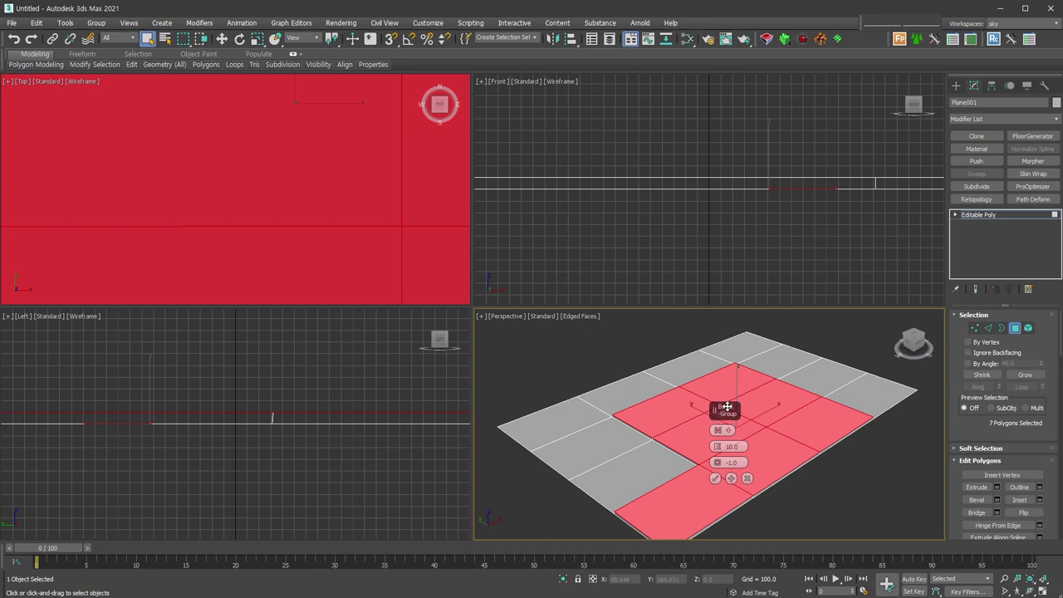
{"action": "left_click_drag", "start_coordinate": [727, 406], "coordinate": [836, 371]}
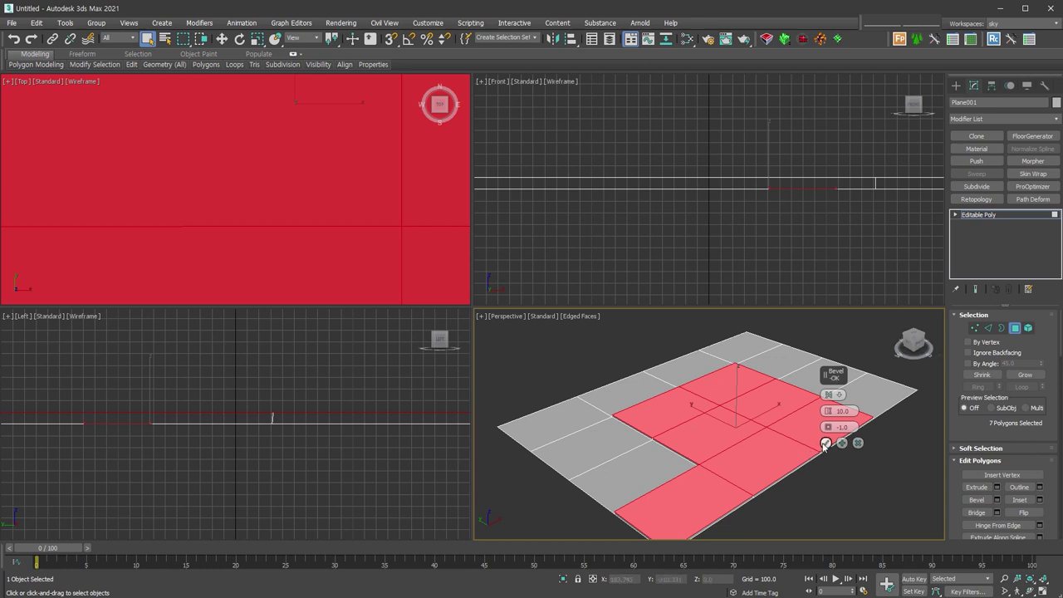
{"action": "left_click", "coordinate": [827, 444]}
{"action": "left_click", "coordinate": [888, 469]}
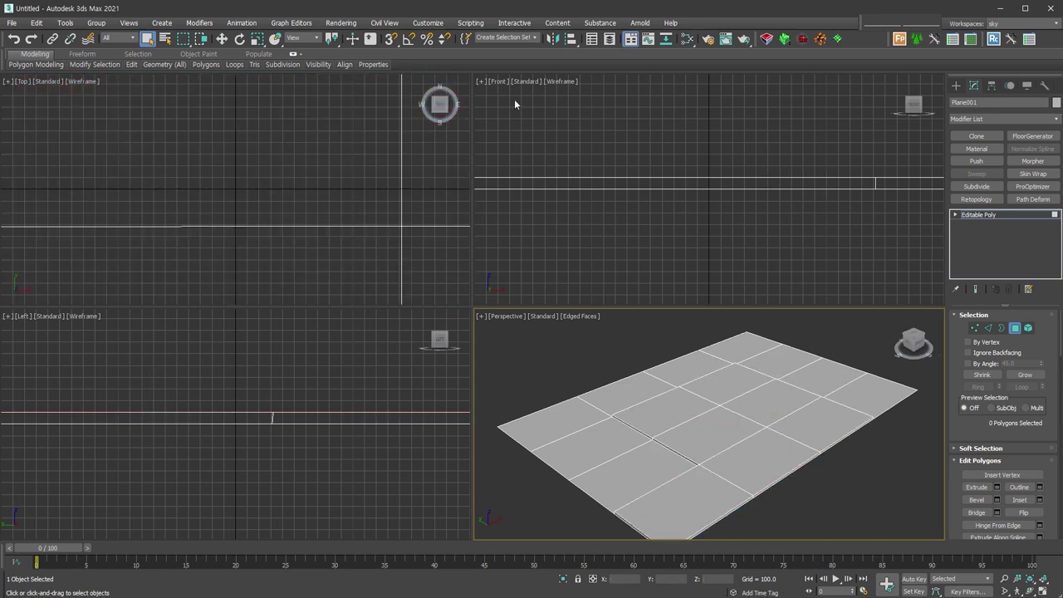
{"action": "left_click", "coordinate": [428, 23]}
{"action": "left_click", "coordinate": [440, 236]}
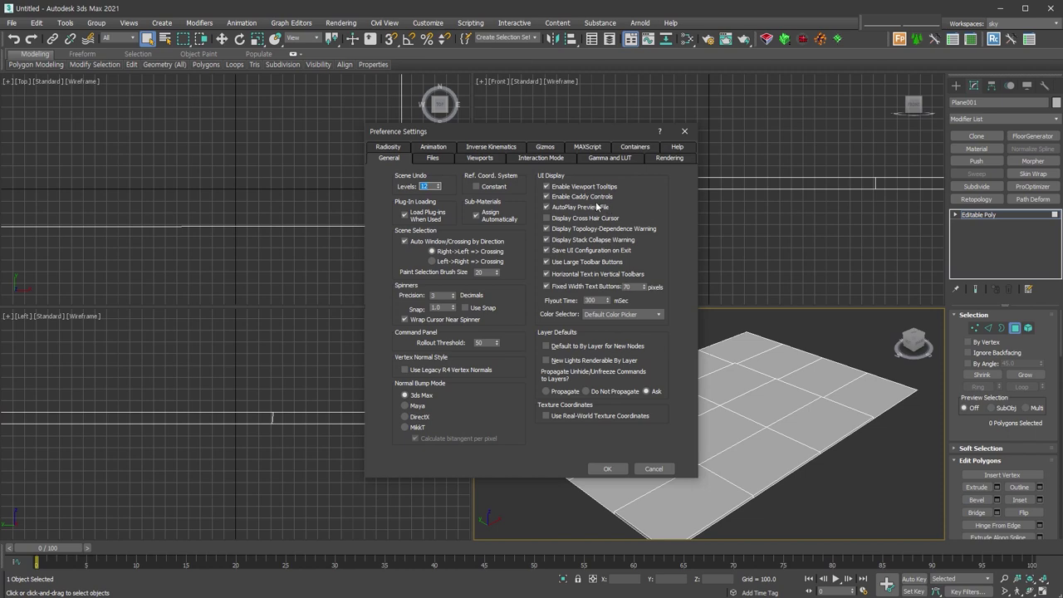
Step: Bevel six more plane polygons at height 10, outline -1 using the Bevel Polygons dialog
{"action": "left_click", "coordinate": [607, 468]}
{"action": "left_click_drag", "start_coordinate": [844, 479], "coordinate": [755, 431]}
{"action": "right_click", "coordinate": [754, 427]}
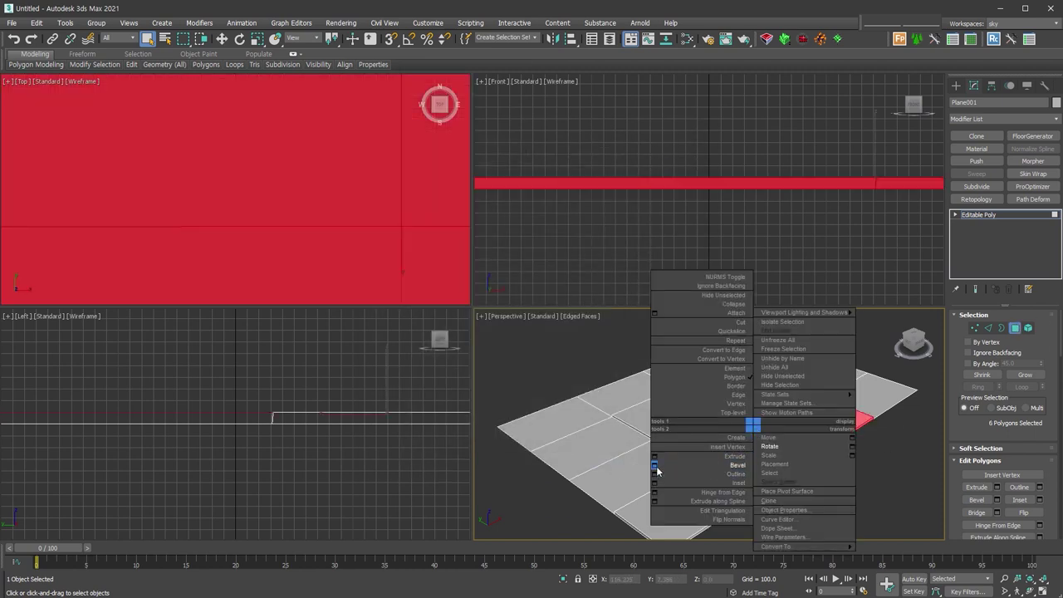
{"action": "left_click", "coordinate": [654, 465]}
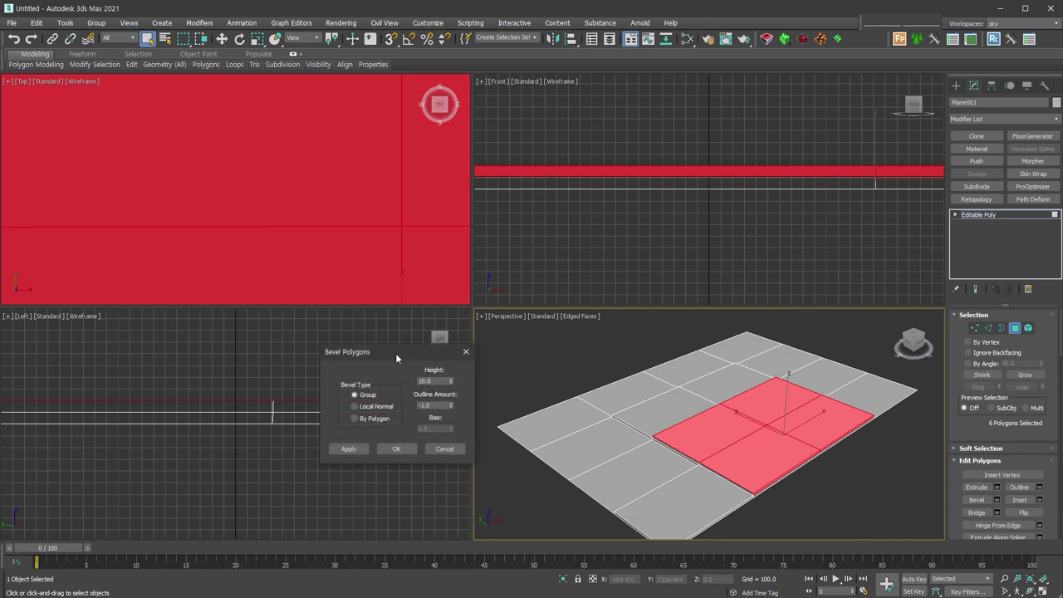
{"action": "left_click_drag", "start_coordinate": [395, 353], "coordinate": [612, 331]}
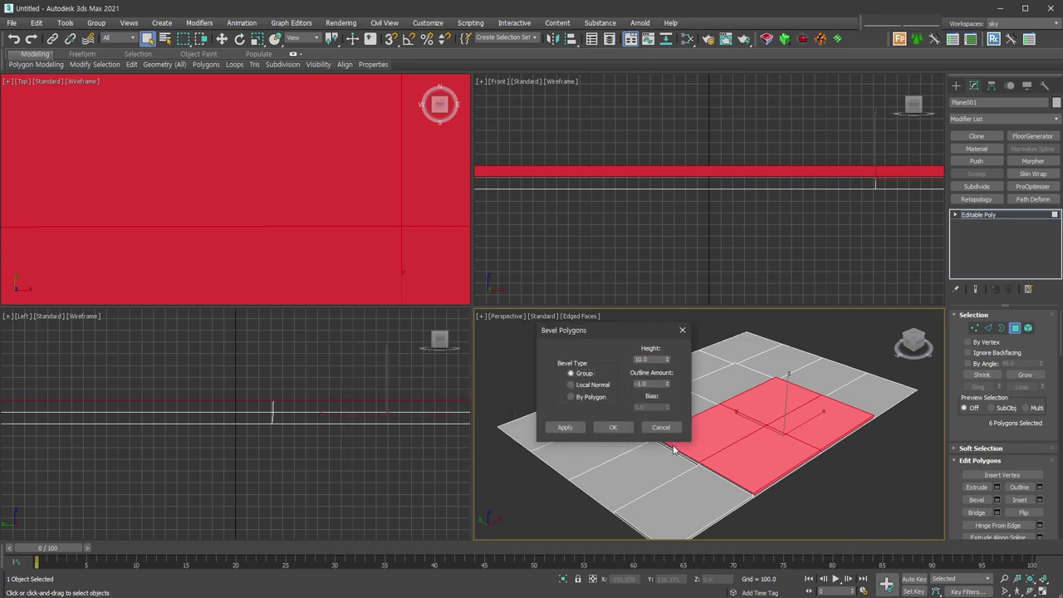
{"action": "left_click", "coordinate": [622, 429]}
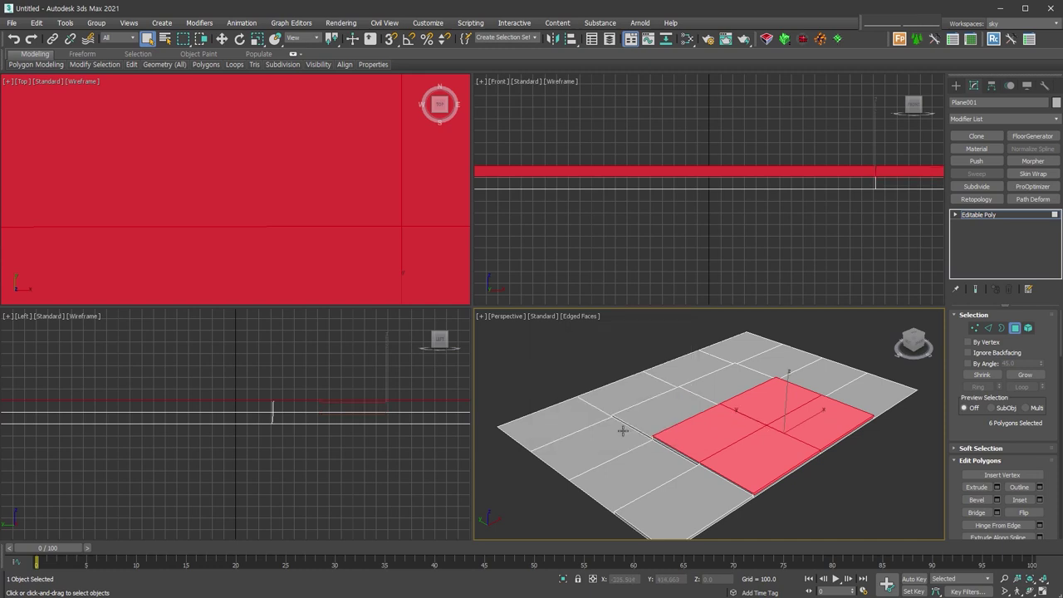
{"action": "key", "text": "ctrl+d"}
{"action": "left_click", "coordinate": [427, 23]}
{"action": "left_click", "coordinate": [442, 237]}
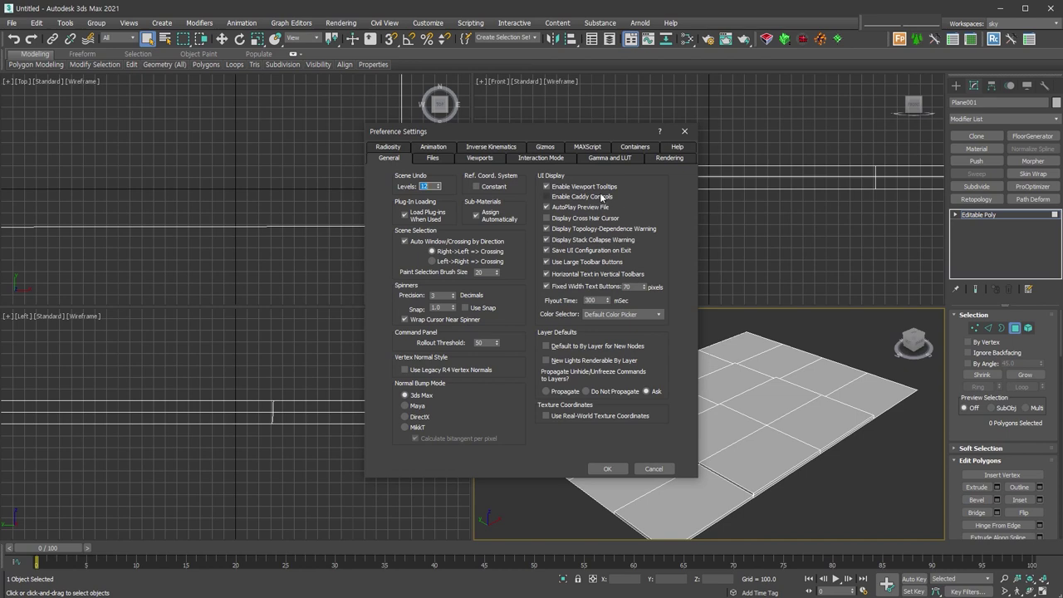
Step: On the Files tab, raise Number of Autobak files from 3 to 4
{"action": "left_click", "coordinate": [436, 159]}
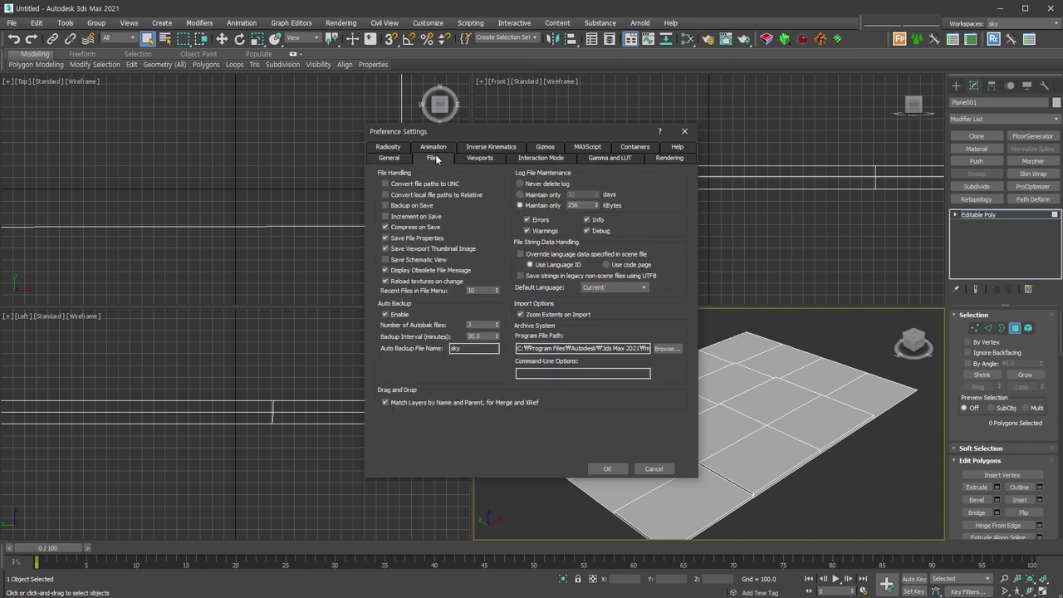
{"action": "left_click", "coordinate": [496, 324]}
{"action": "double_click", "coordinate": [472, 348]}
{"action": "key", "text": "Right"}
Step: Check the Viewports tab, then return to Files and accept the preferences with OK
{"action": "left_click", "coordinate": [478, 158]}
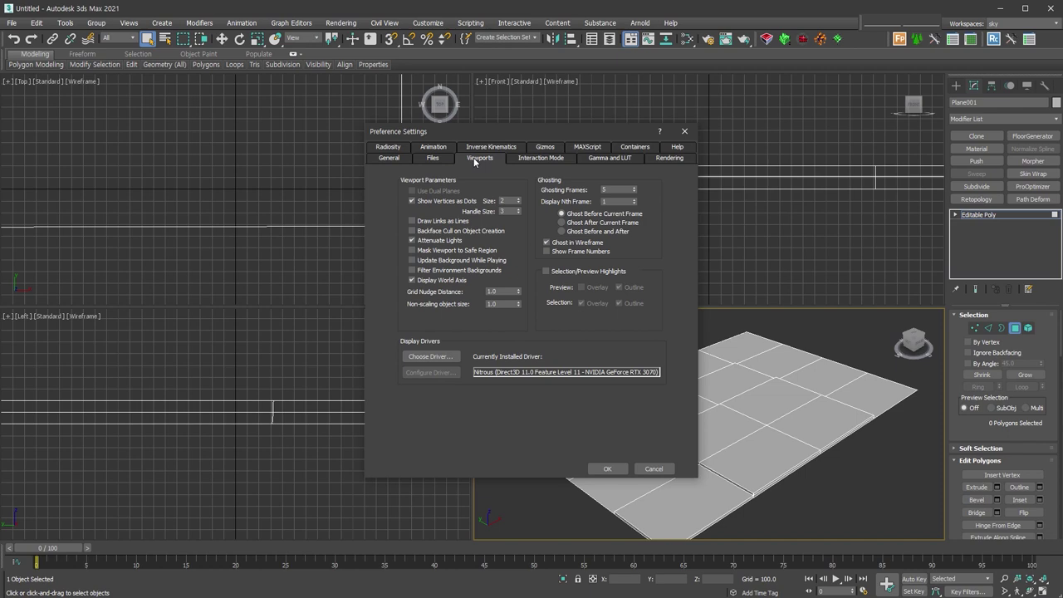
{"action": "left_click", "coordinate": [433, 157]}
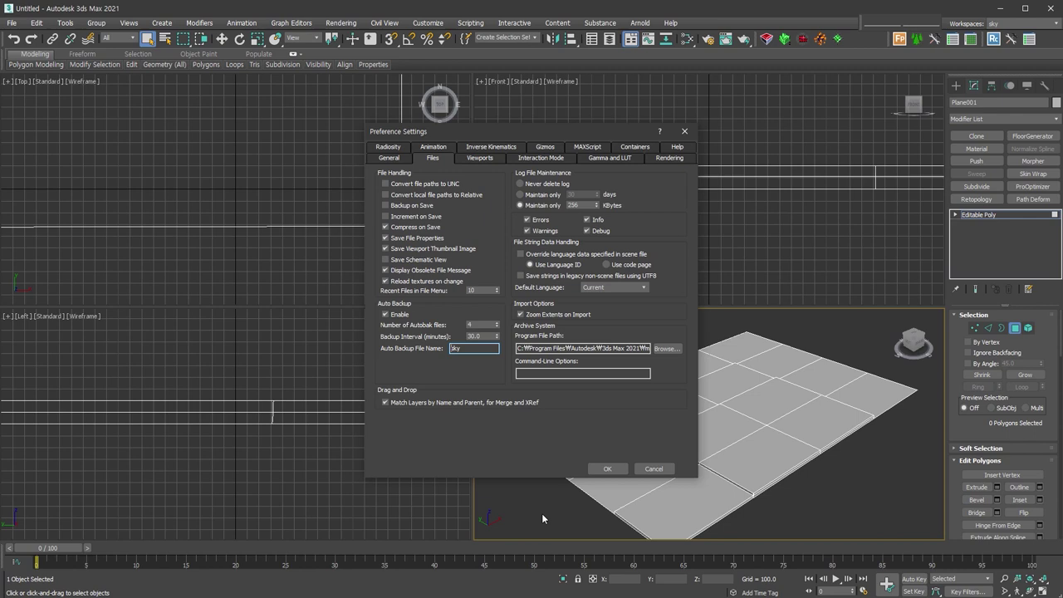
{"action": "left_click", "coordinate": [607, 468]}
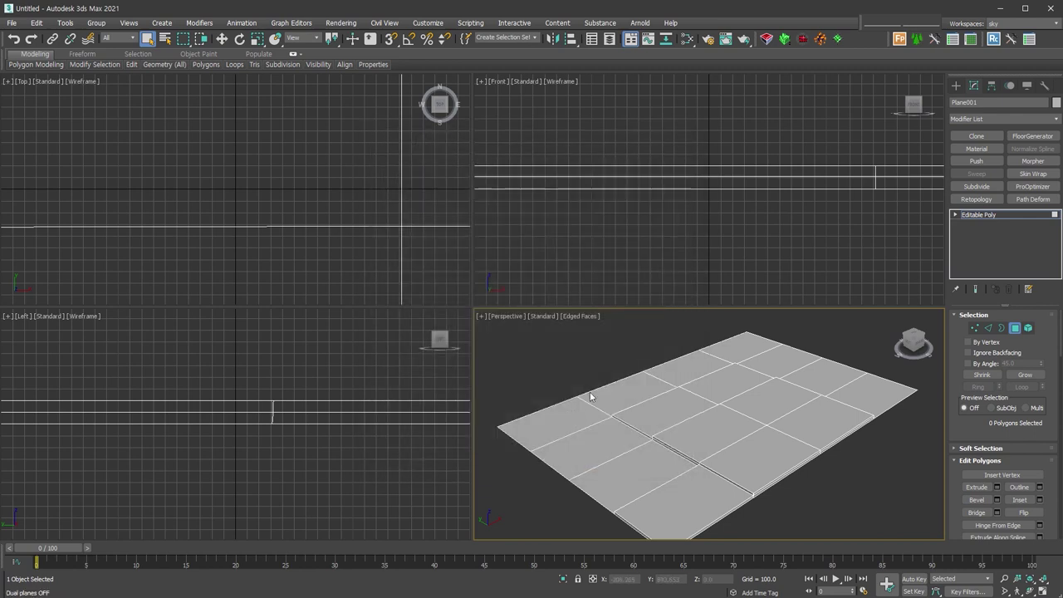
{"action": "left_click", "coordinate": [434, 25]}
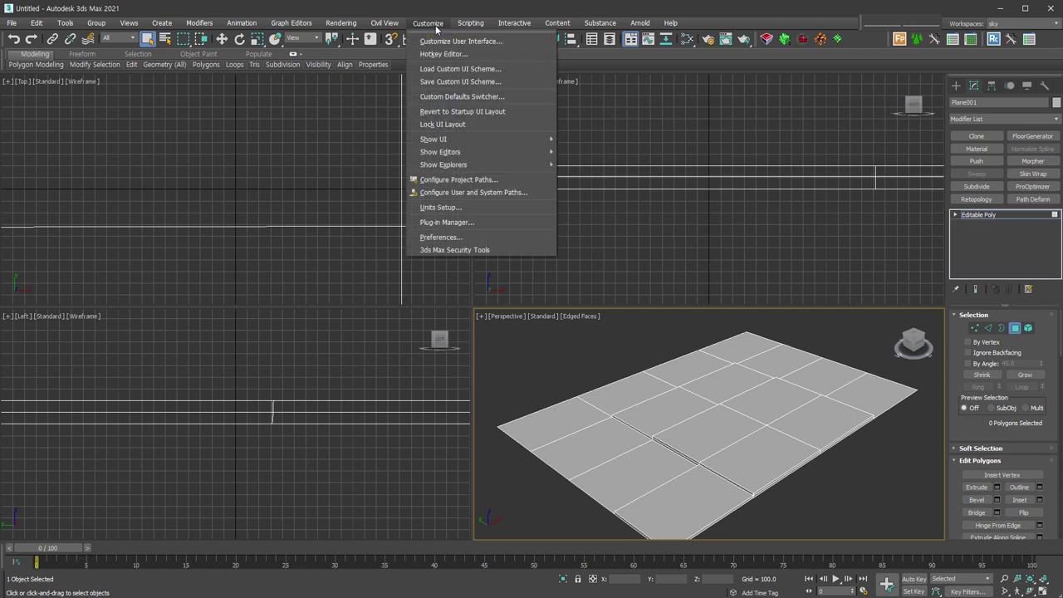
Step: Set the System Unit Scale to Millimeters while keeping display units at Generic Units
{"action": "left_click", "coordinate": [468, 207]}
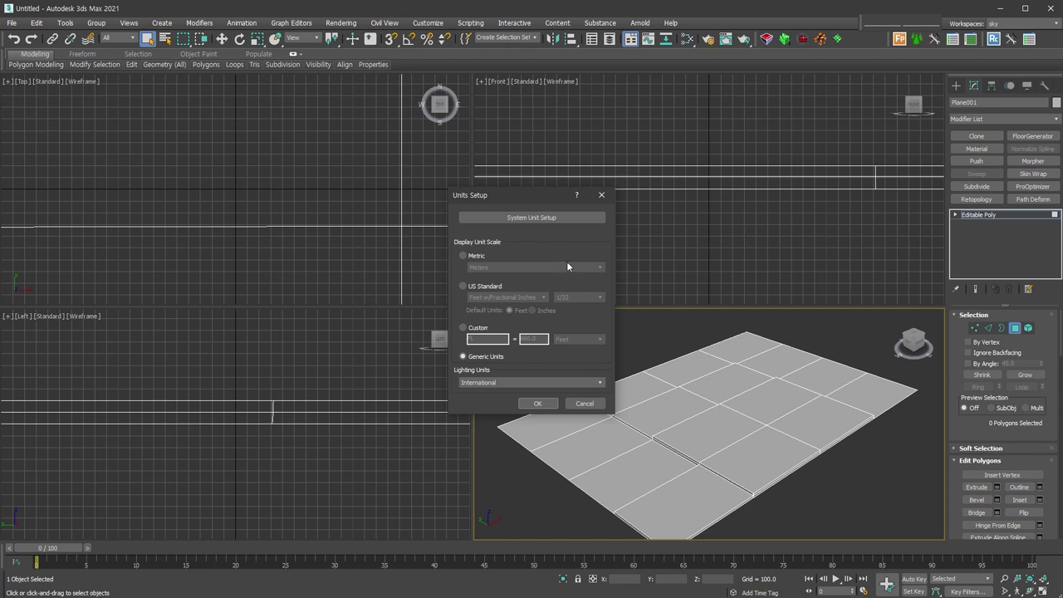
{"action": "left_click", "coordinate": [551, 219]}
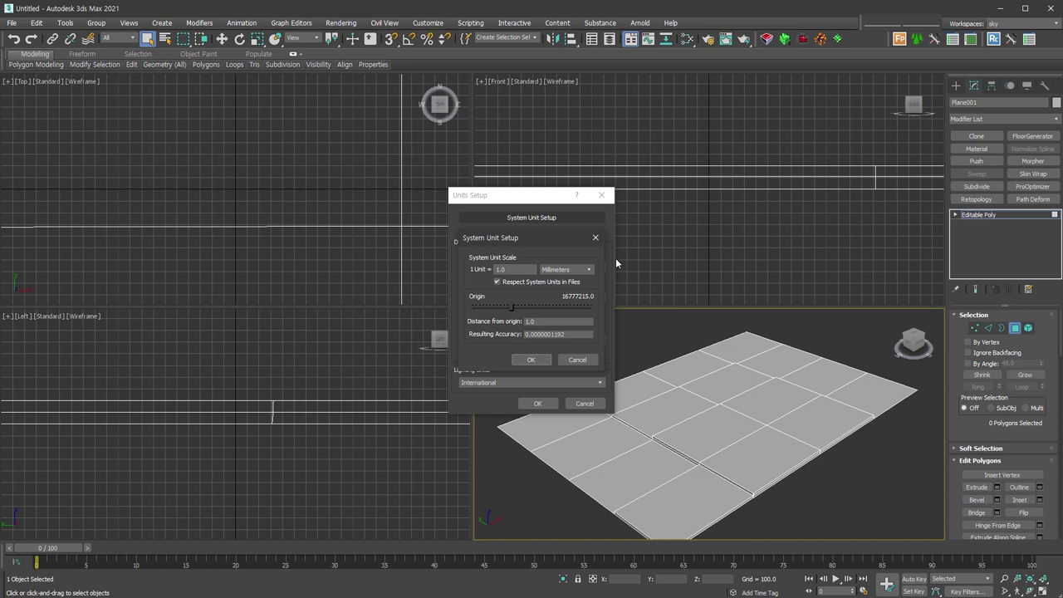
{"action": "left_click", "coordinate": [532, 362]}
{"action": "left_click", "coordinate": [545, 361]}
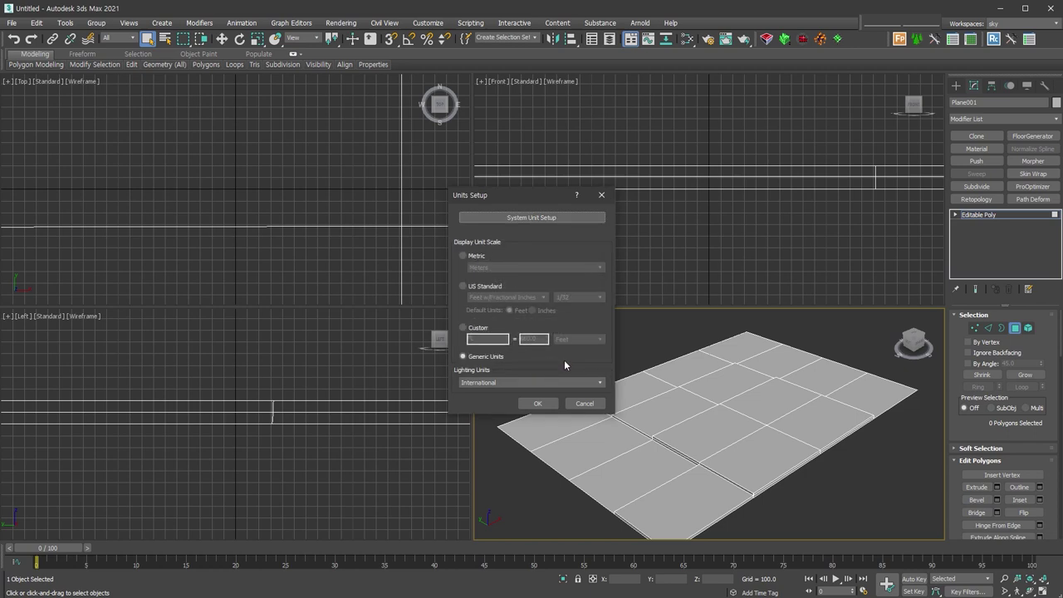
{"action": "left_click", "coordinate": [478, 258]}
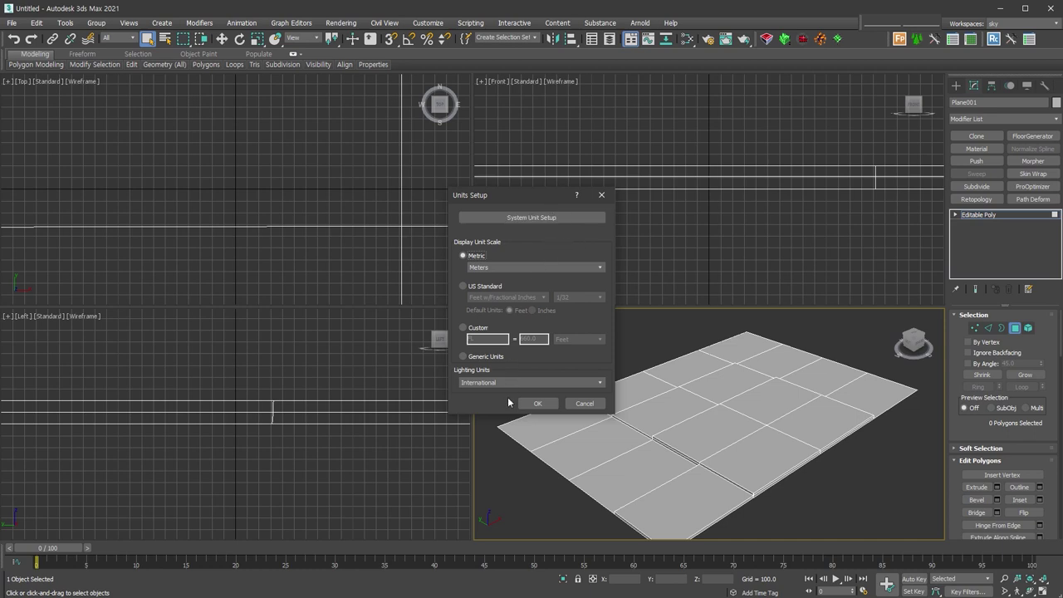
{"action": "left_click", "coordinate": [480, 357]}
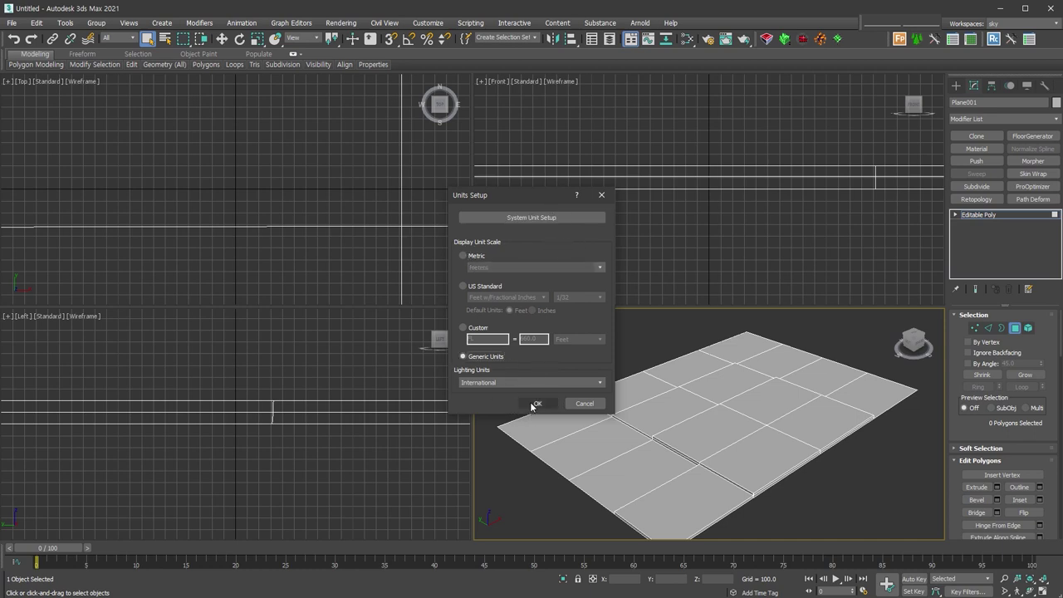
{"action": "left_click", "coordinate": [536, 404]}
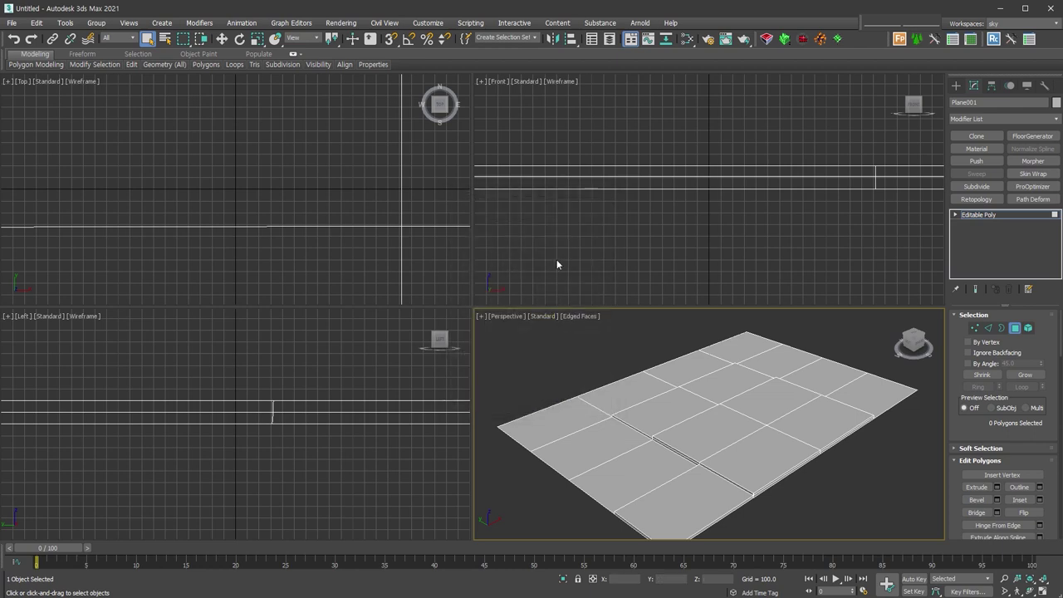
{"action": "left_click", "coordinate": [428, 22]}
{"action": "mouse_move", "coordinate": [470, 23]}
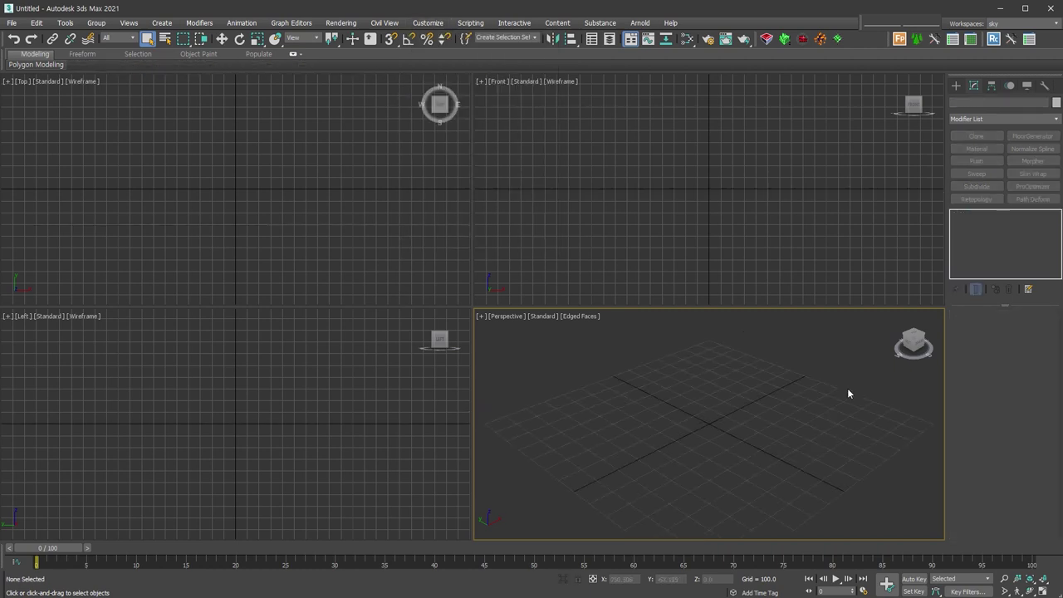
Step: Set the Perspective background to Use Customize User Interface Solid Color in Configure Viewports
{"action": "right_click", "coordinate": [1033, 588]}
{"action": "left_click", "coordinate": [624, 430]}
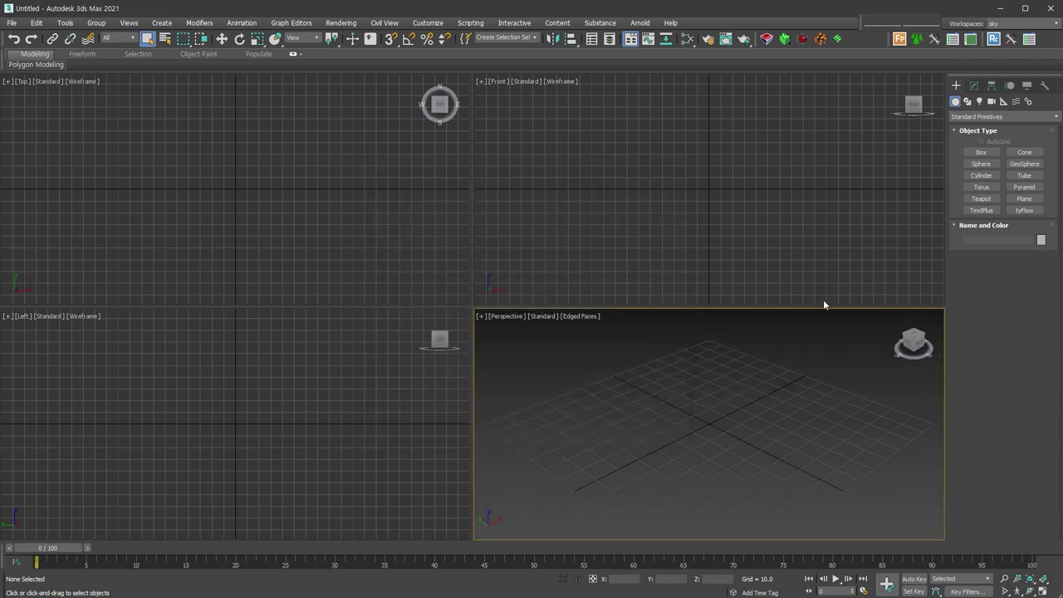
{"action": "right_click", "coordinate": [1027, 583]}
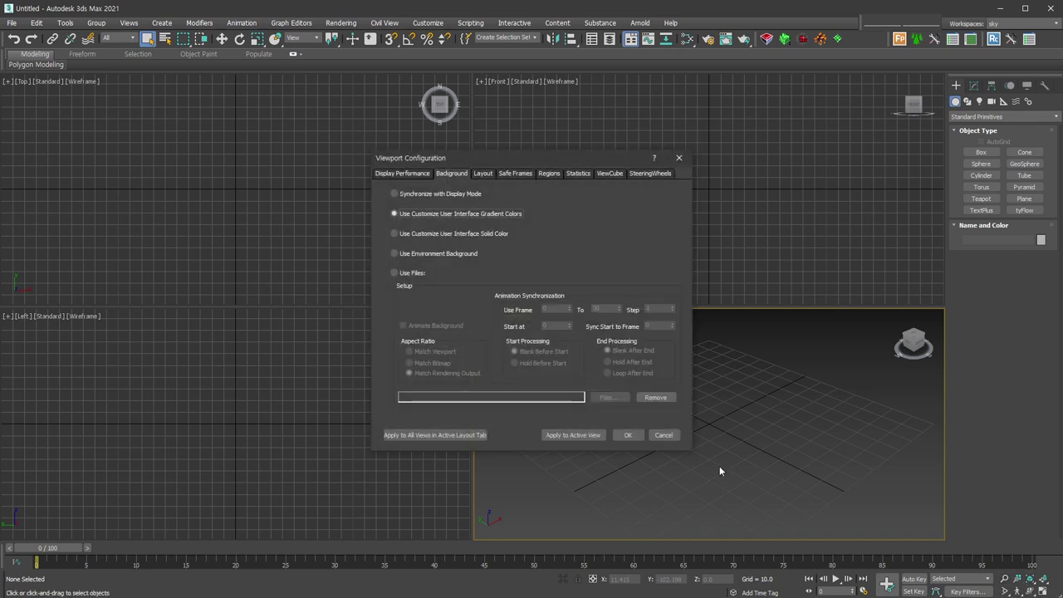
{"action": "left_click", "coordinate": [487, 235]}
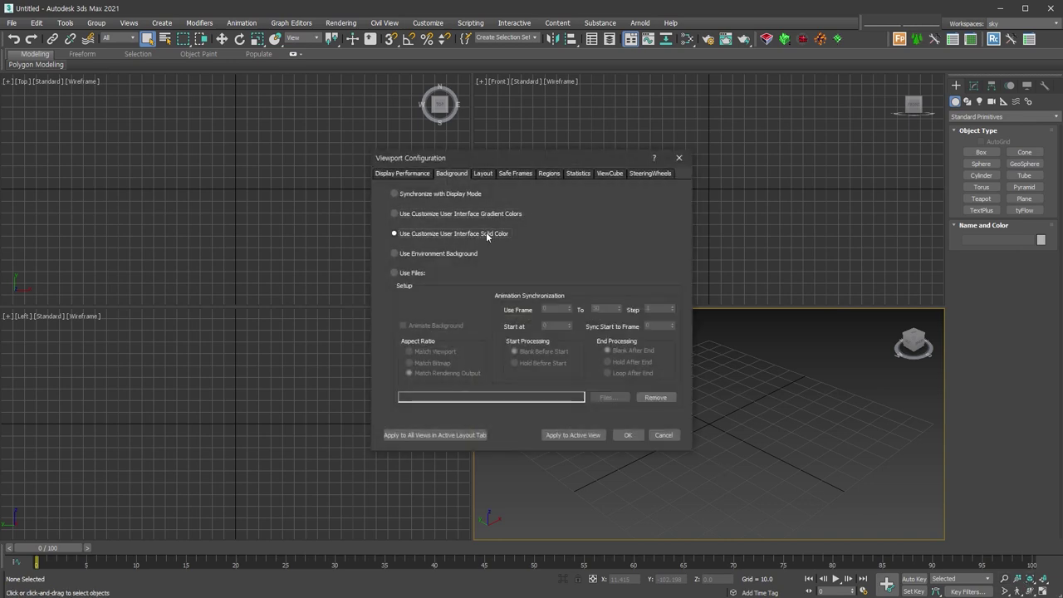
{"action": "left_click", "coordinate": [629, 436]}
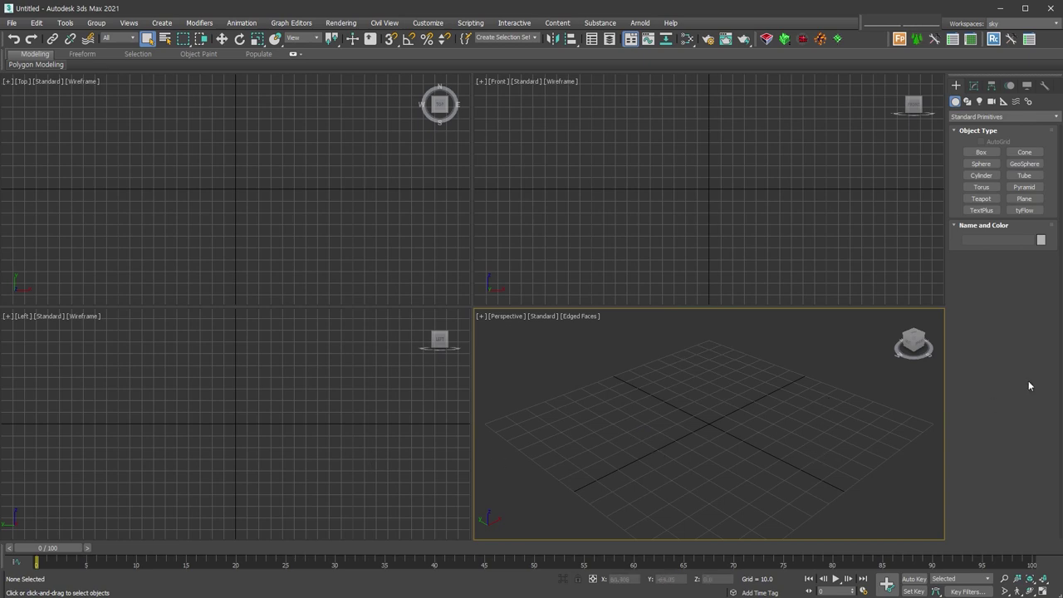
{"action": "left_click", "coordinate": [981, 166]}
{"action": "left_click_drag", "start_coordinate": [703, 436], "coordinate": [771, 505]}
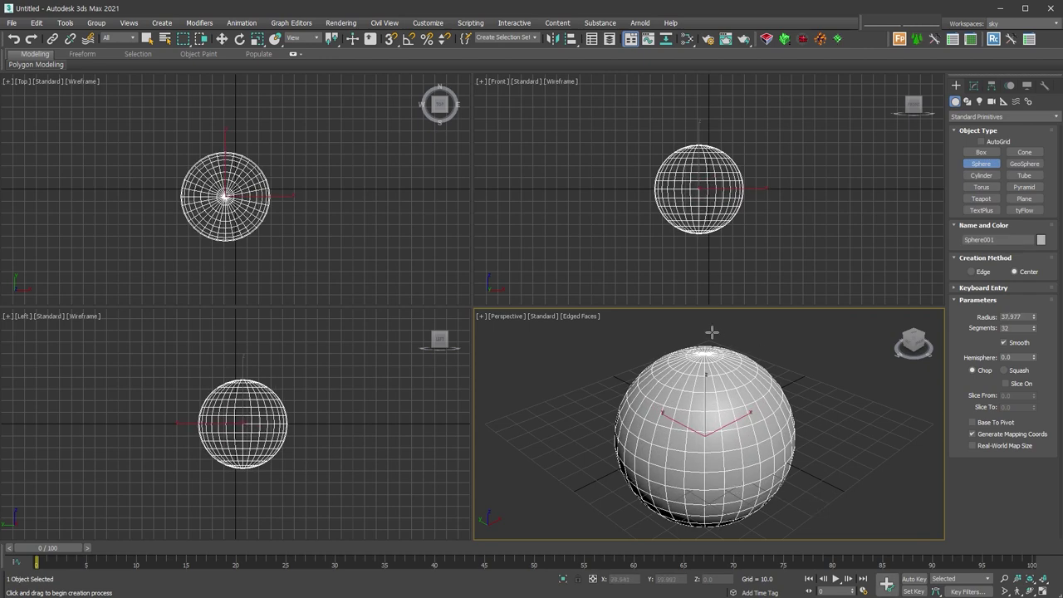
{"action": "key", "text": "F3"}
{"action": "key", "text": "F3"}
{"action": "key", "text": "F4"}
{"action": "key", "text": "F4"}
{"action": "key", "text": "F4"}
{"action": "key", "text": "F4"}
{"action": "right_click", "coordinate": [902, 493]}
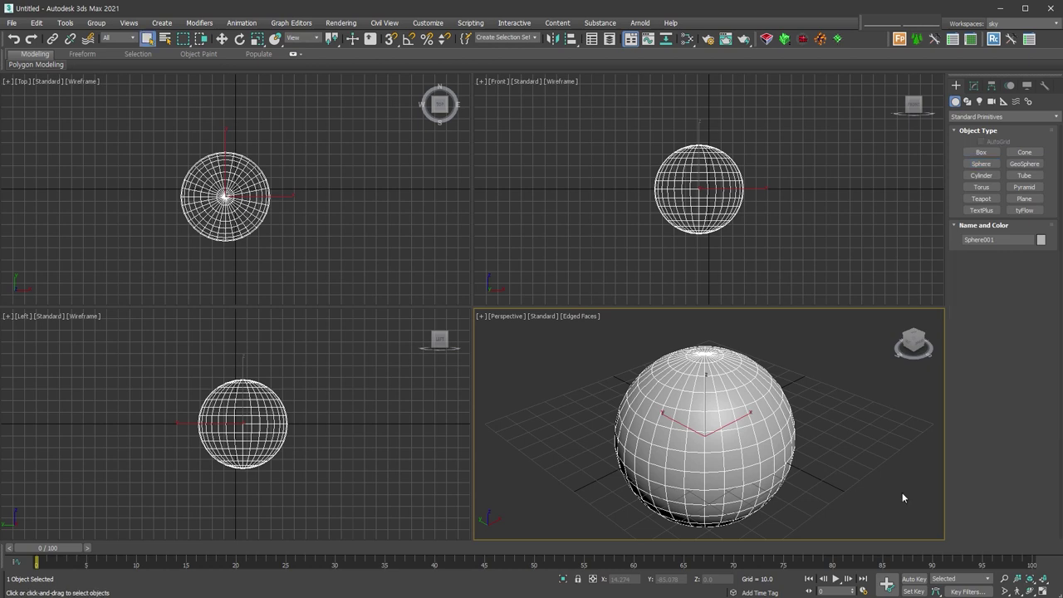
{"action": "key", "text": "Delete"}
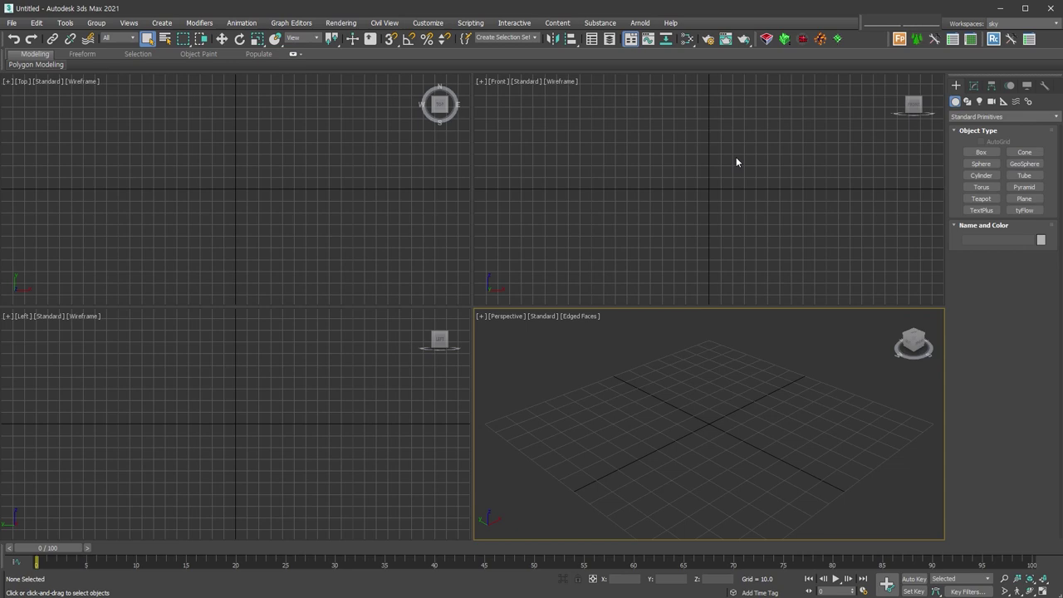
Step: Open Render Setup from the main toolbar to see the V-Ray 5 render settings
{"action": "left_click", "coordinate": [708, 39]}
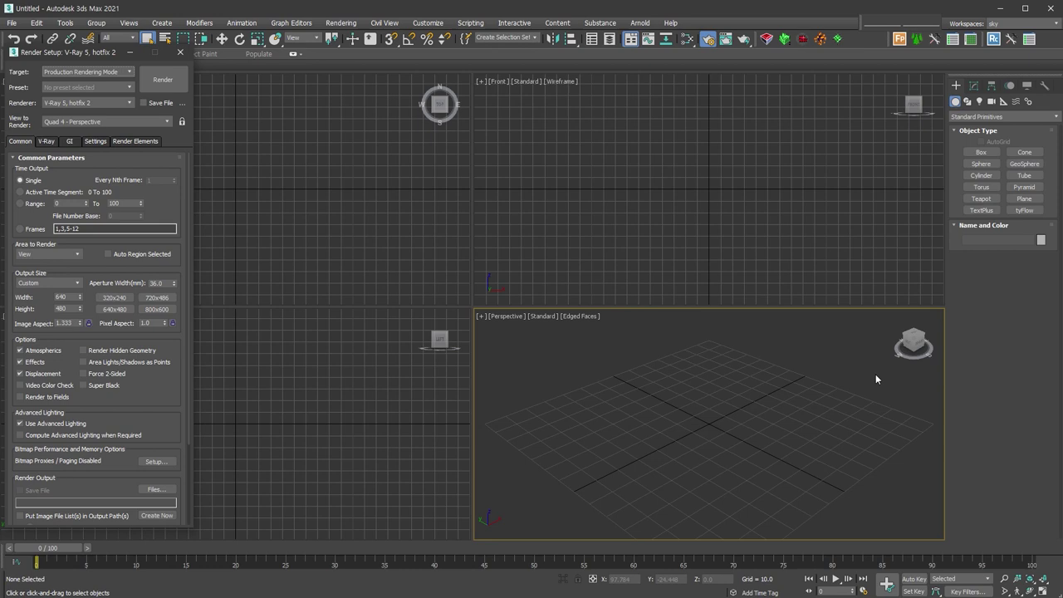
Step: Set the V-Ray image sampler to Bucket and turn off the image filter
{"action": "left_click", "coordinate": [47, 142]}
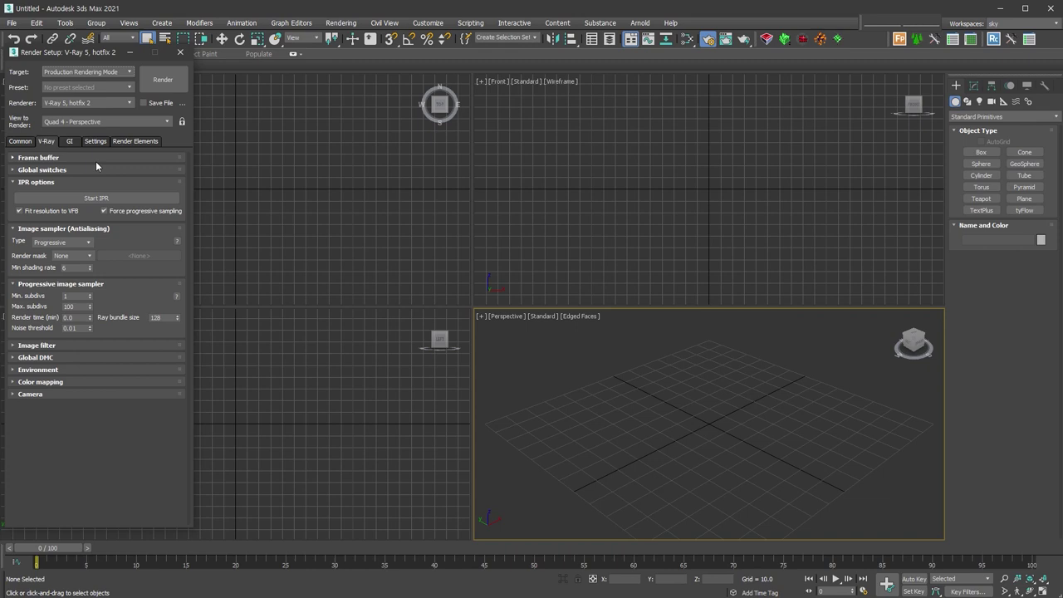
{"action": "left_click", "coordinate": [87, 242]}
{"action": "left_click", "coordinate": [50, 259]}
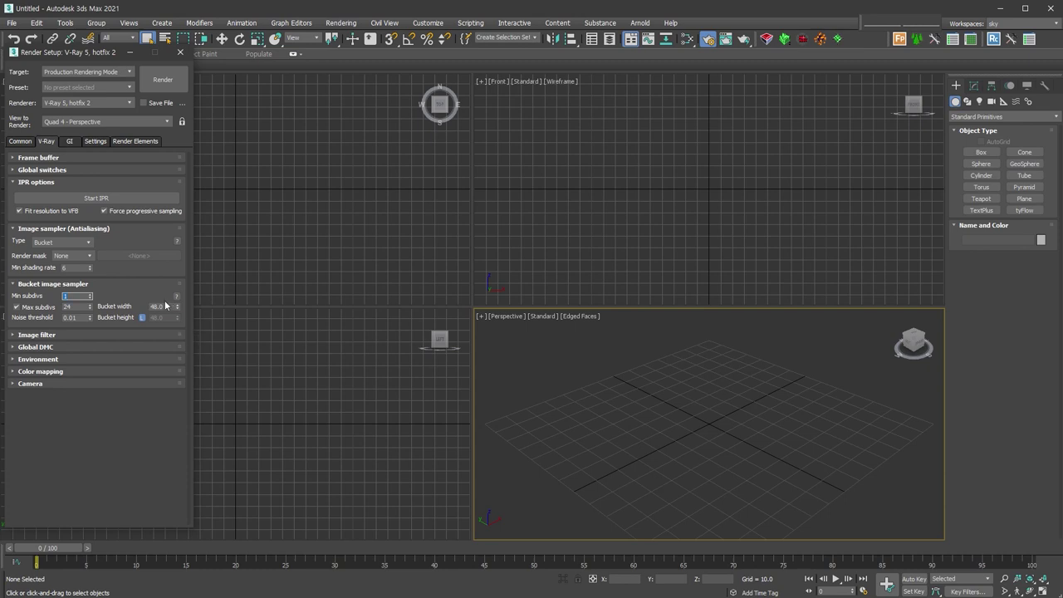
{"action": "left_click", "coordinate": [38, 335]}
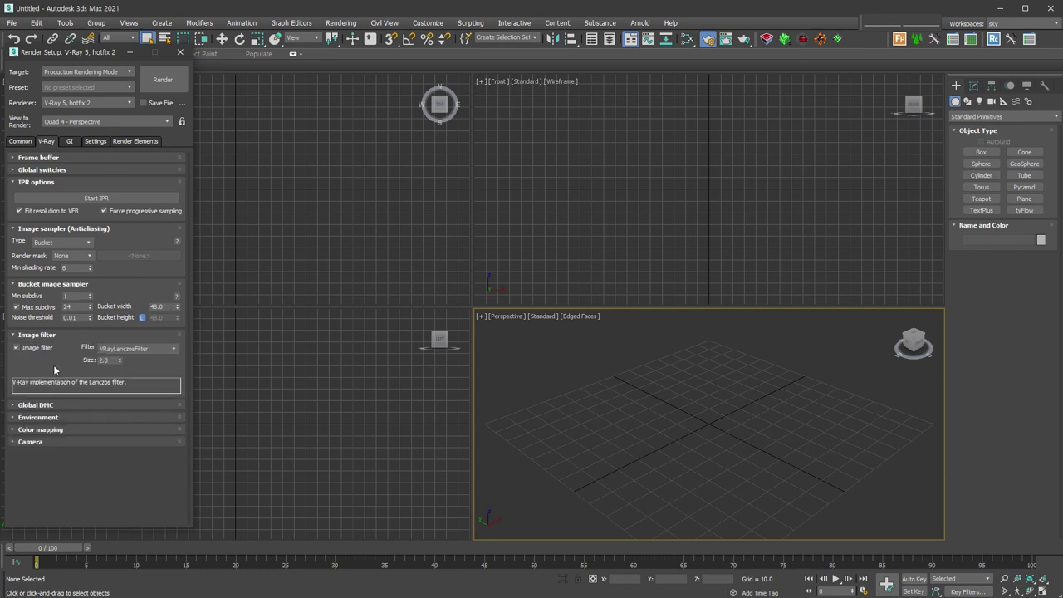
{"action": "left_click", "coordinate": [42, 347]}
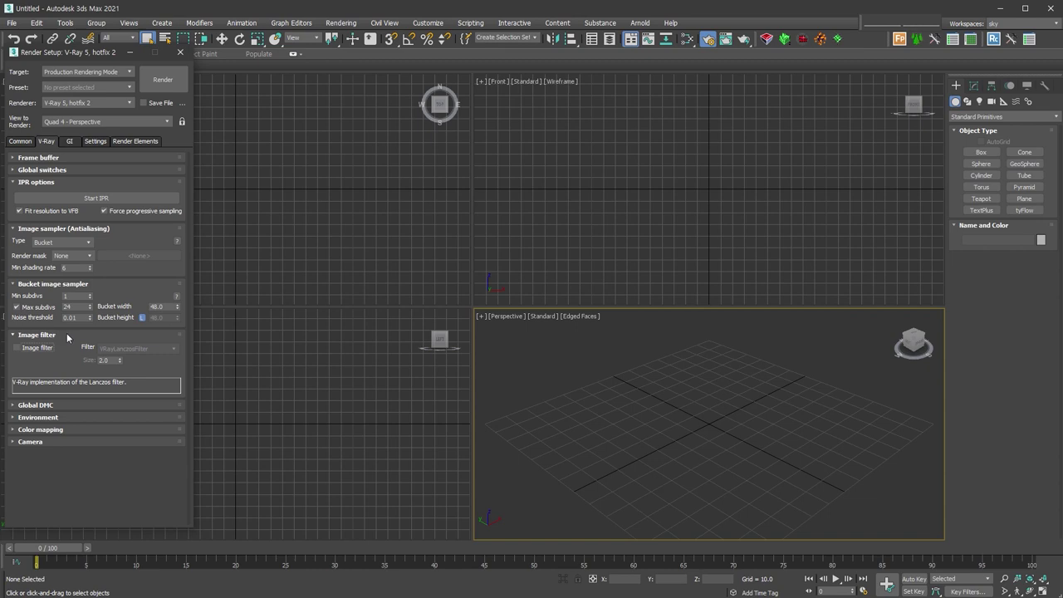
{"action": "left_click", "coordinate": [66, 334]}
Step: Switch Color mapping from Default to Advanced to expose its extra options
{"action": "left_click", "coordinate": [73, 371]}
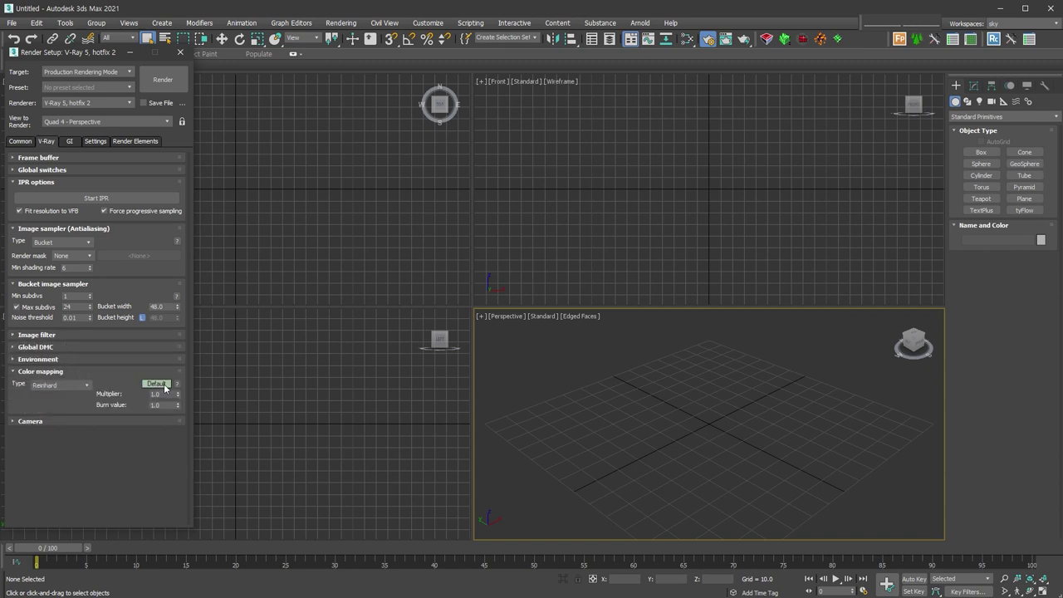
{"action": "left_click", "coordinate": [157, 384]}
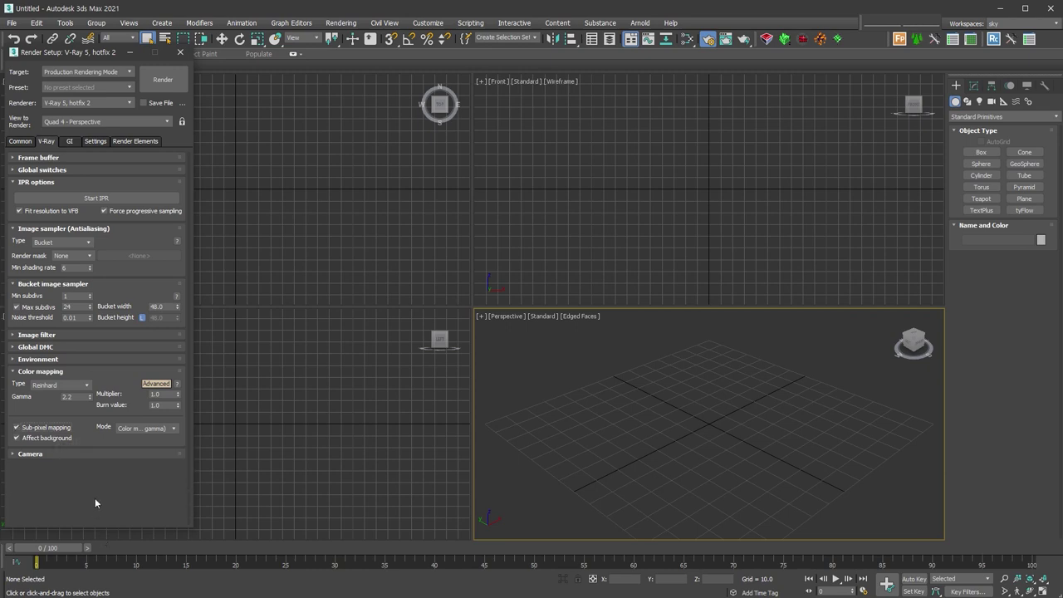
{"action": "left_click", "coordinate": [71, 142]}
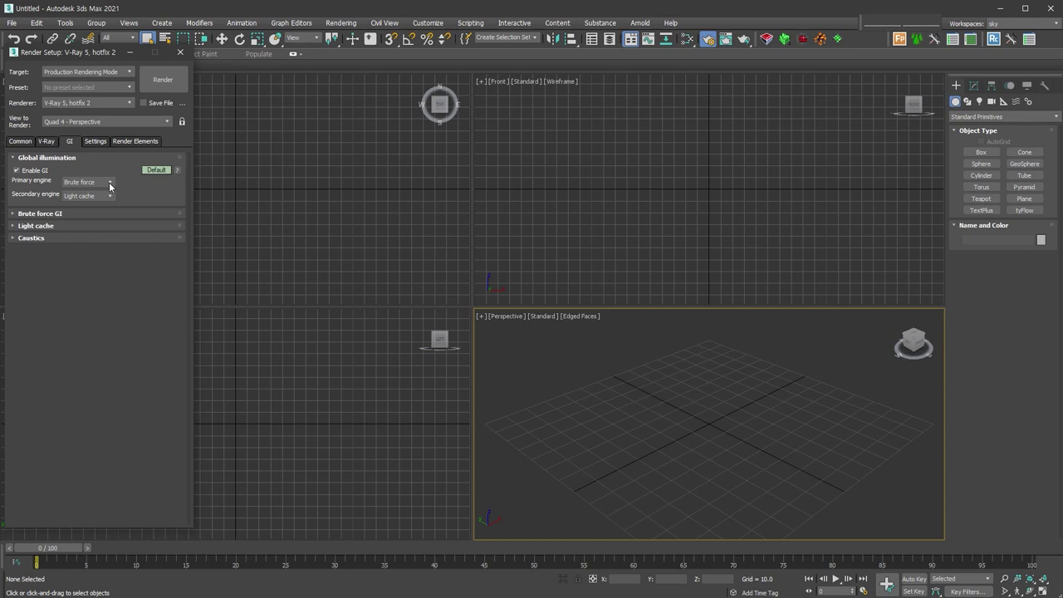
Step: Make Irradiance map the primary GI engine with Custom preset, min rate -5, max rate -3
{"action": "left_click", "coordinate": [108, 183]}
{"action": "left_click", "coordinate": [100, 193]}
{"action": "left_click", "coordinate": [125, 214]}
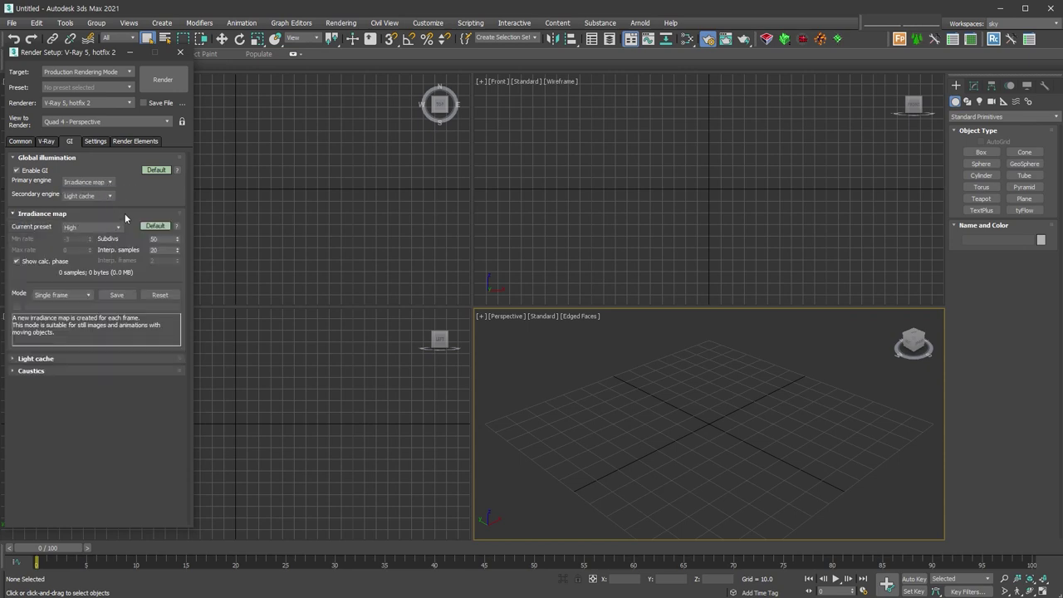
{"action": "left_click", "coordinate": [118, 227]}
{"action": "left_click", "coordinate": [100, 246]}
{"action": "left_click_drag", "start_coordinate": [91, 250], "coordinate": [91, 256]}
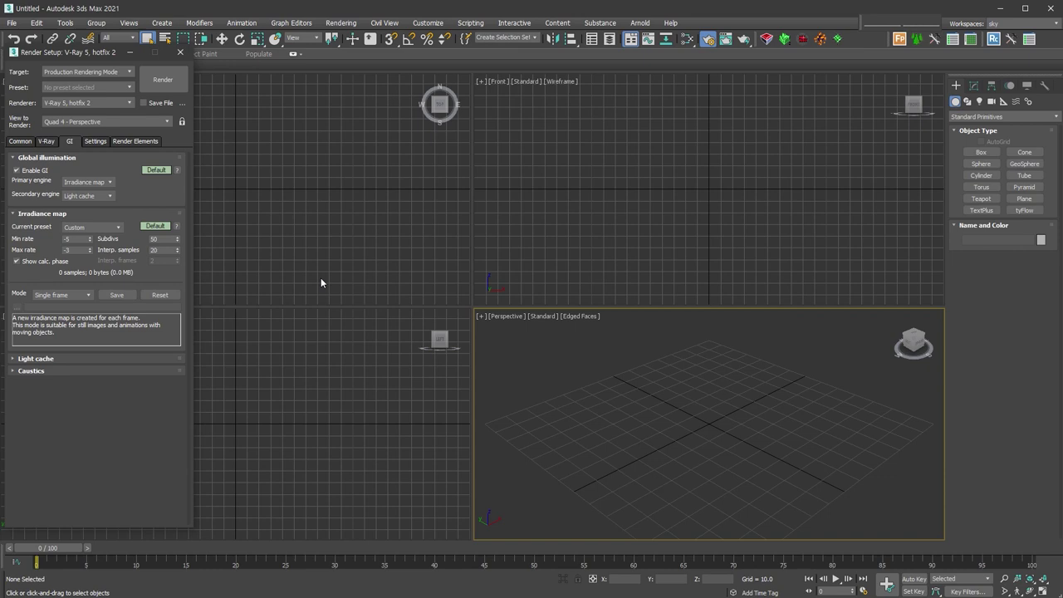
Step: Collapse the irradiance map rollout and expand the Light cache settings
{"action": "left_click", "coordinate": [133, 213]}
{"action": "left_click", "coordinate": [119, 226]}
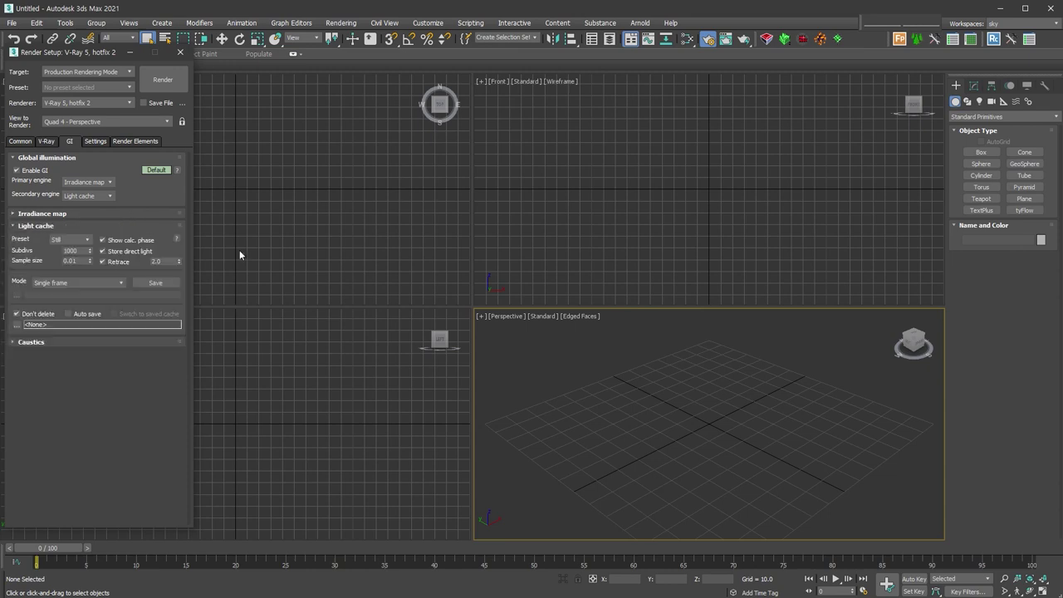
{"action": "left_click", "coordinate": [97, 141]}
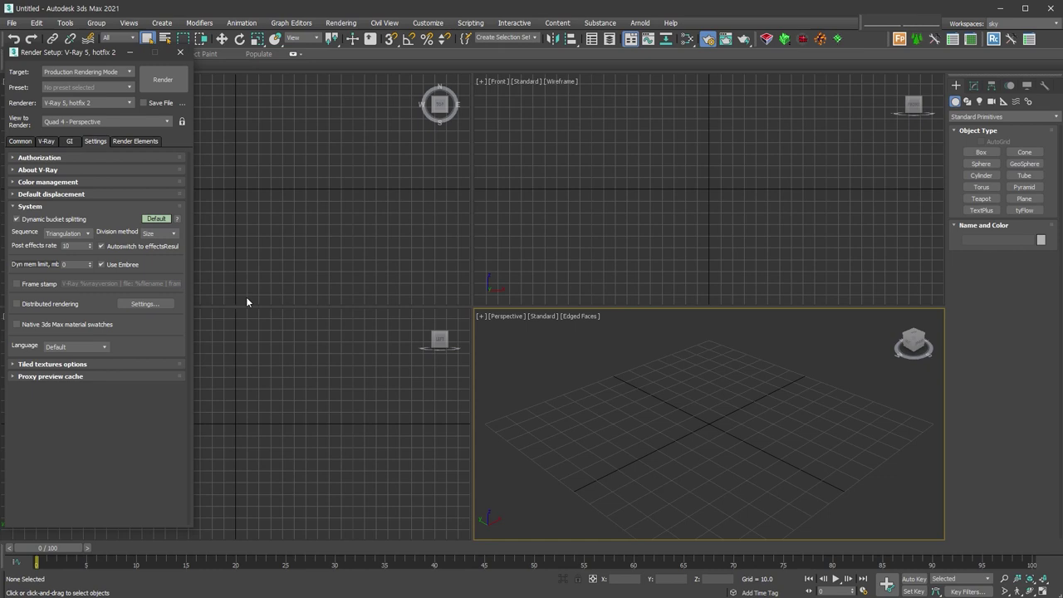
Step: Collapse the System rollout and view the still-empty Render Elements list
{"action": "left_click", "coordinate": [83, 206]}
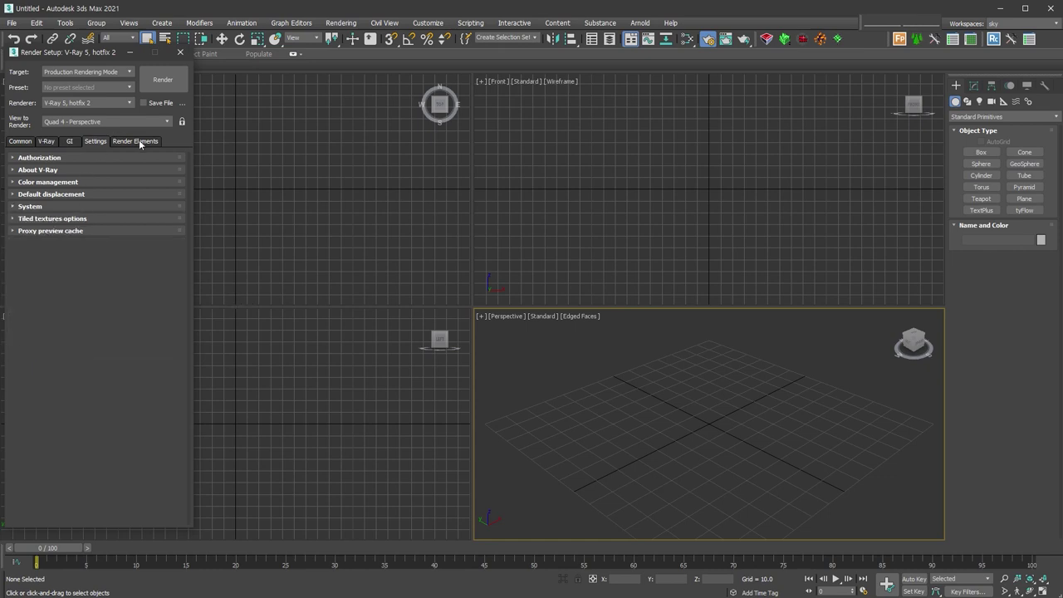
{"action": "left_click", "coordinate": [137, 140]}
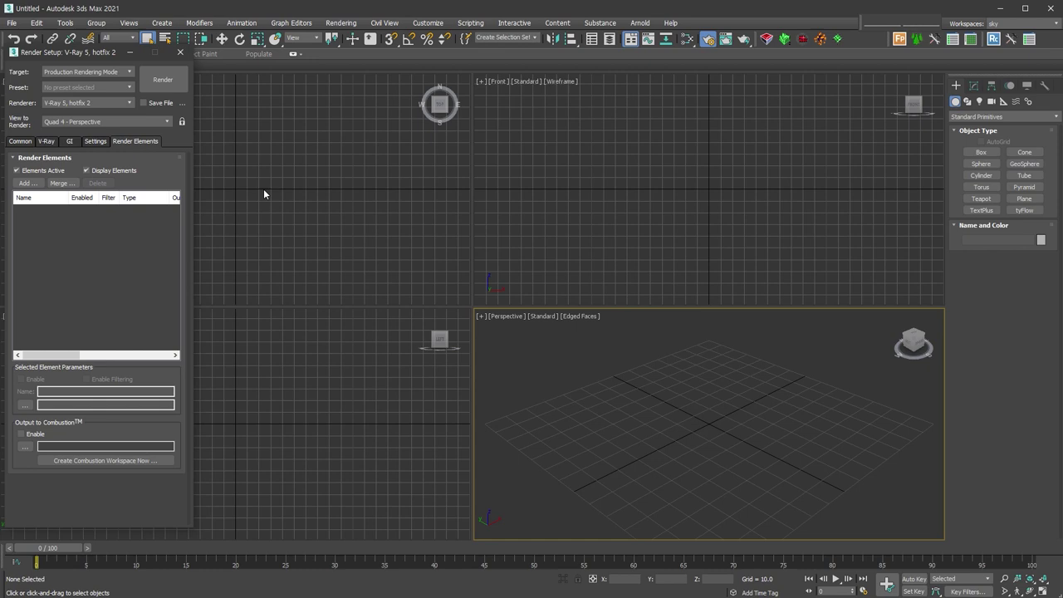
Step: Add VRayDenoiser from the Render Elements list to the render setup
{"action": "left_click", "coordinate": [30, 186]}
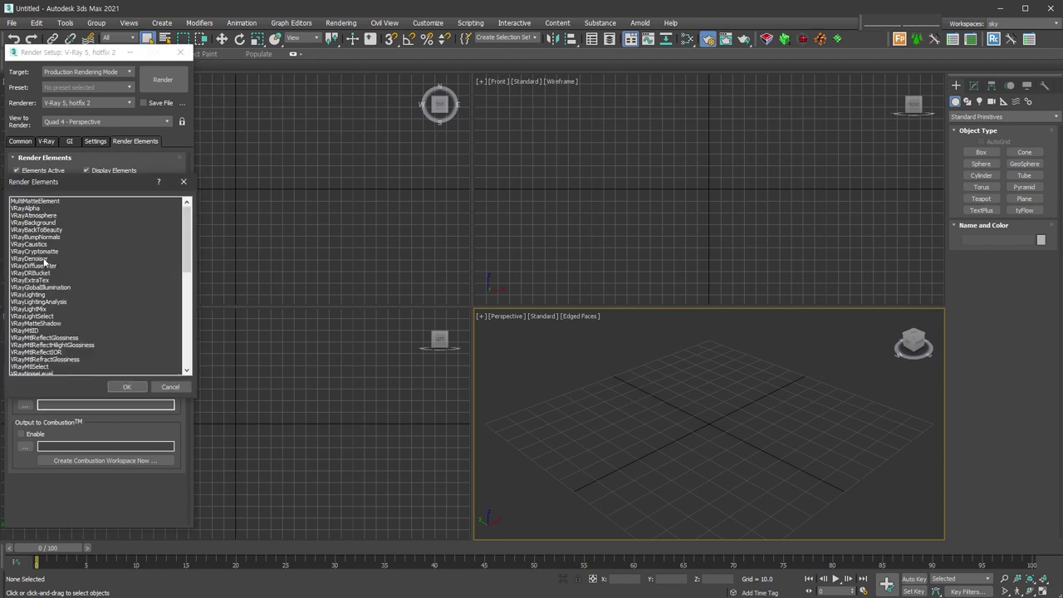
{"action": "left_click", "coordinate": [46, 259]}
{"action": "double_click", "coordinate": [46, 261]}
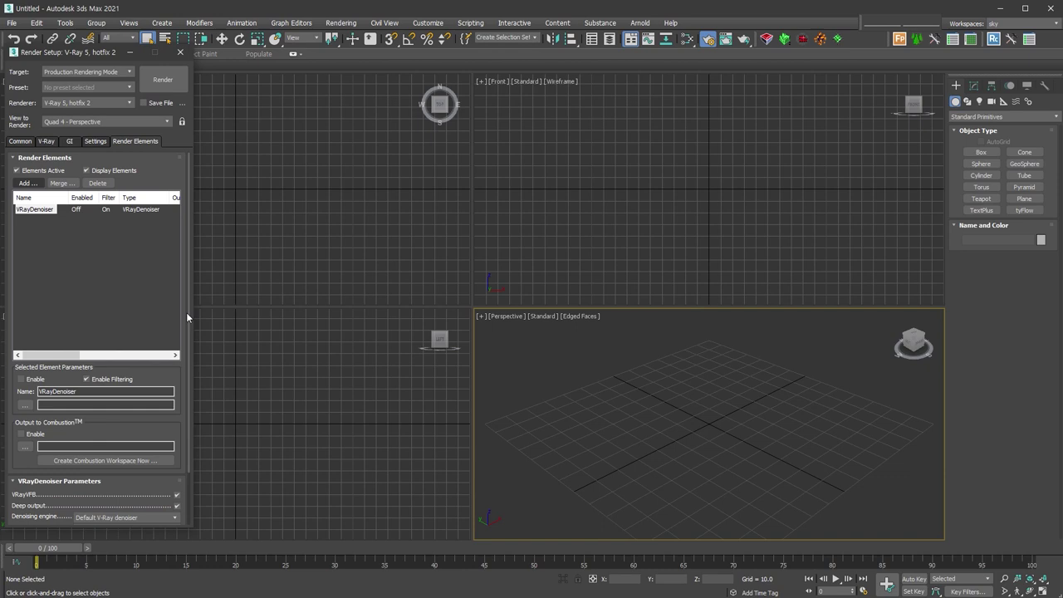
{"action": "left_click", "coordinate": [20, 141]}
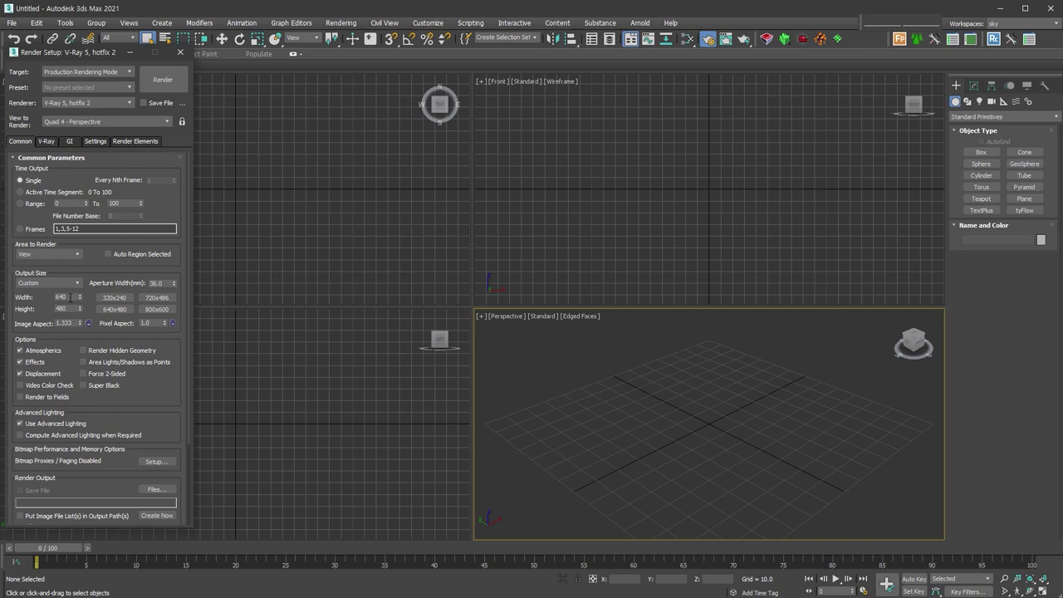
Step: Choose the 35mm 1.66:1 (cine) output preset and show Safe Frame in the Perspective view
{"action": "left_click", "coordinate": [62, 283]}
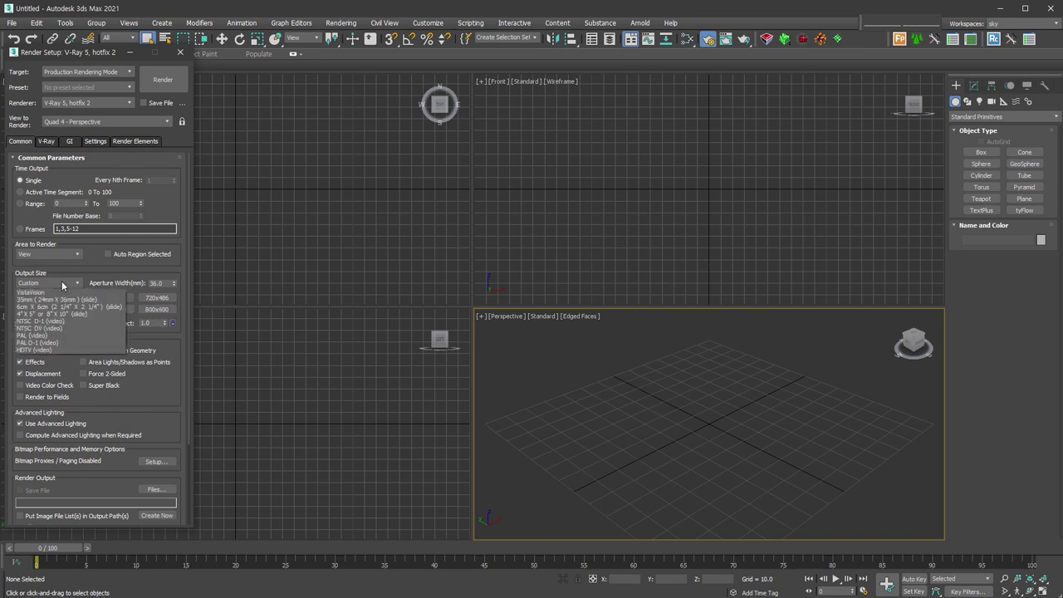
{"action": "left_click", "coordinate": [135, 358]}
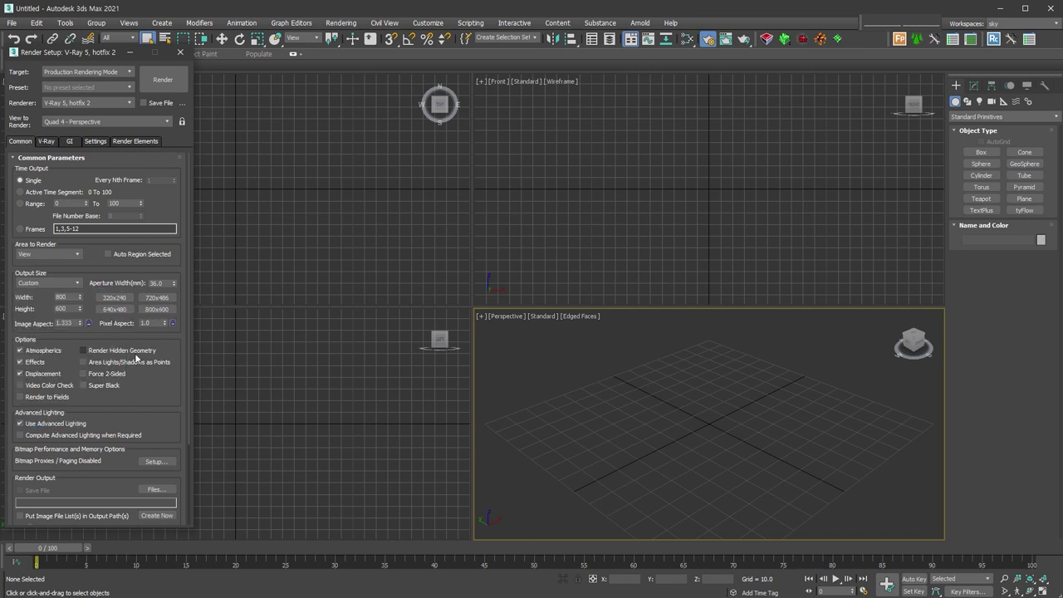
{"action": "left_click", "coordinate": [77, 283]}
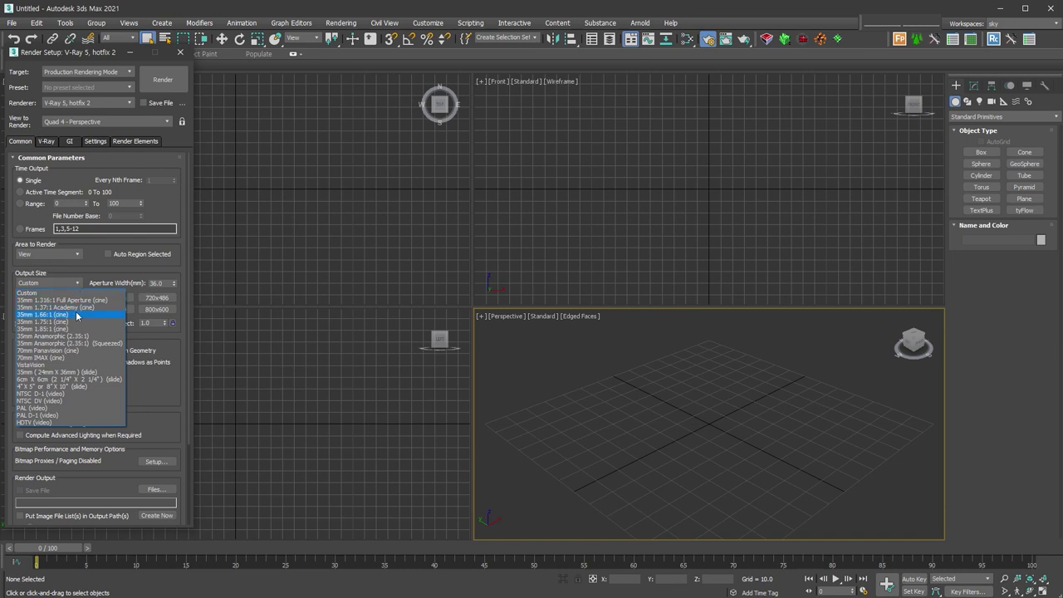
{"action": "left_click", "coordinate": [76, 315]}
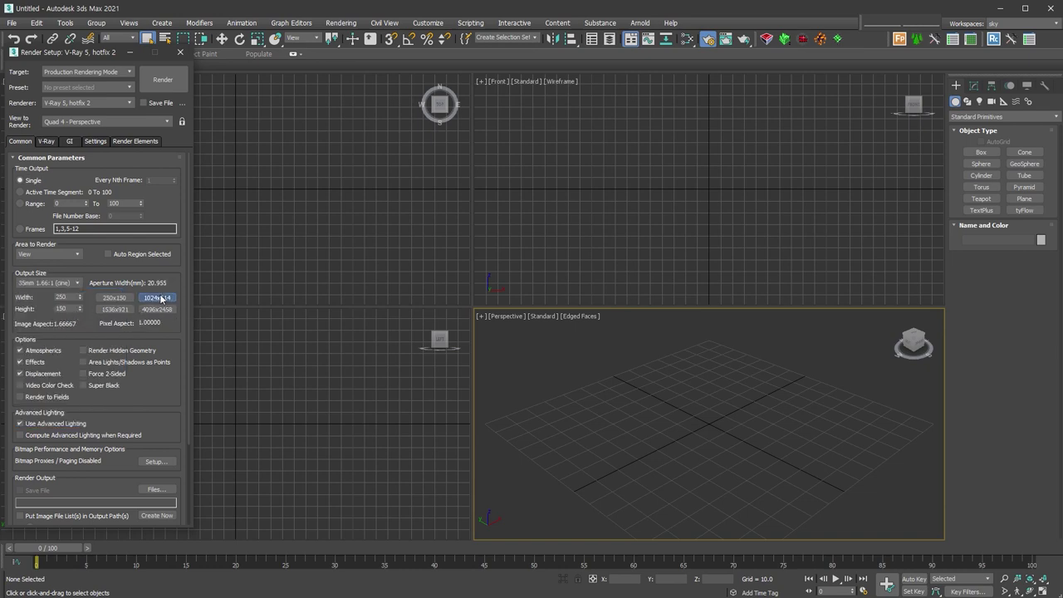
{"action": "left_click", "coordinate": [618, 432]}
{"action": "key", "text": "shift+f"}
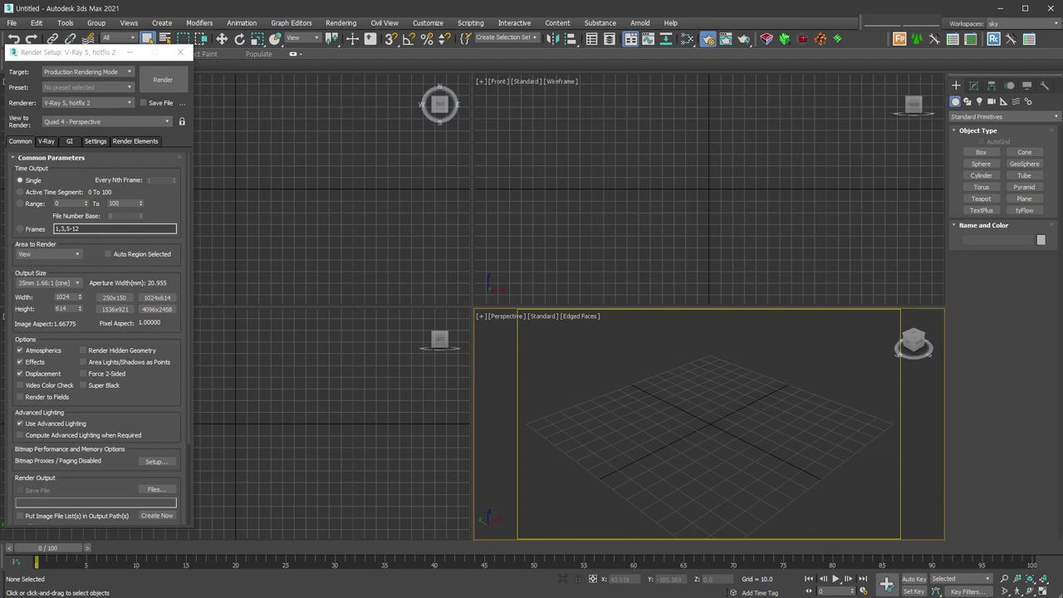
Step: Confirm the 35mm 1.66:1 (cine) preset at 1024x614 resolution and close Render Setup
{"action": "left_click", "coordinate": [78, 283]}
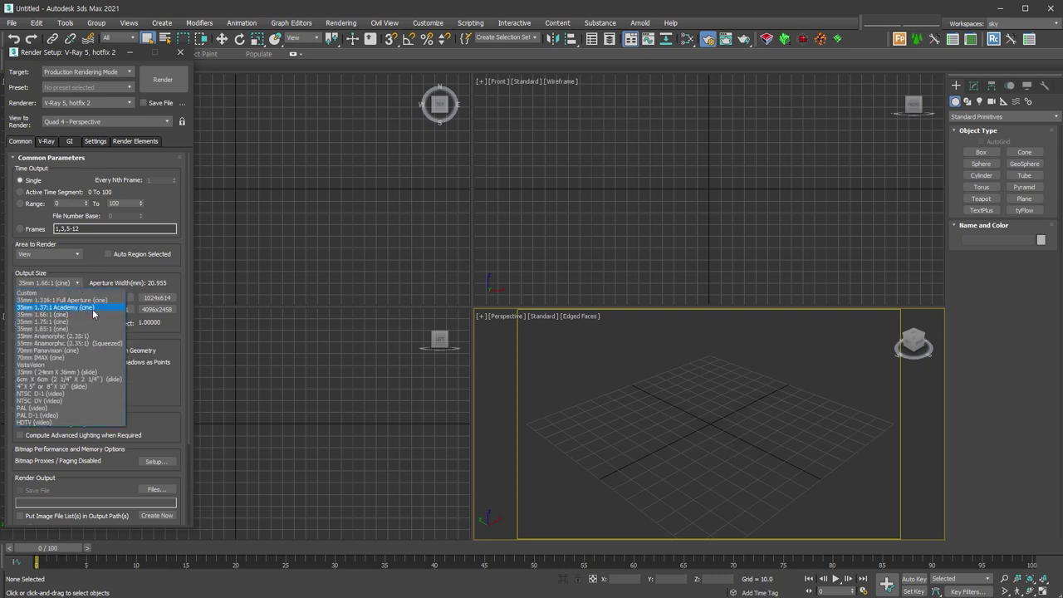
{"action": "left_click", "coordinate": [83, 307]}
{"action": "left_click", "coordinate": [71, 287]}
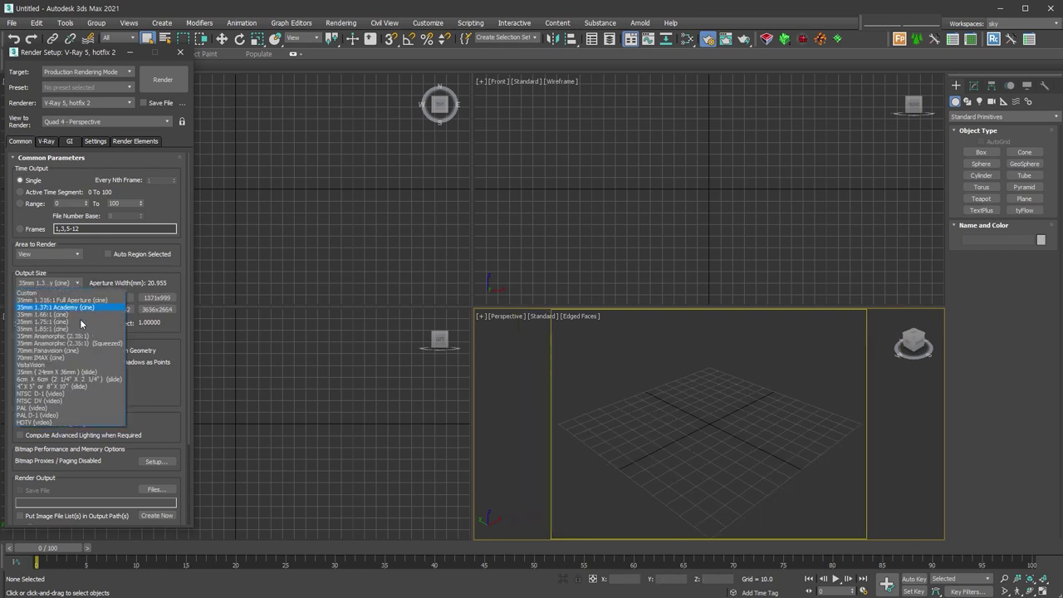
{"action": "left_click", "coordinate": [81, 312]}
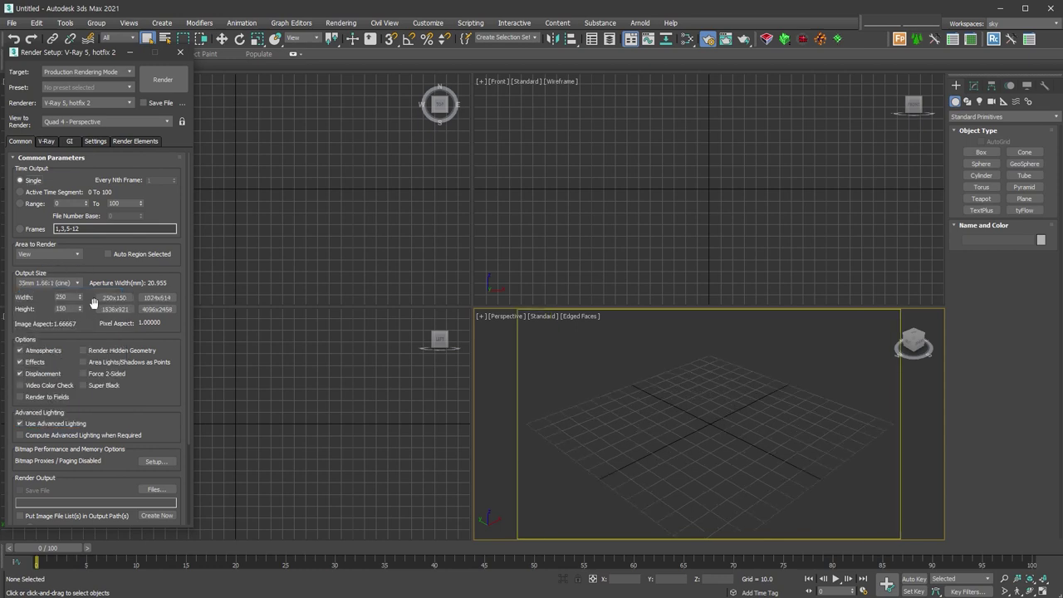
{"action": "left_click", "coordinate": [160, 304]}
{"action": "left_click", "coordinate": [180, 53]}
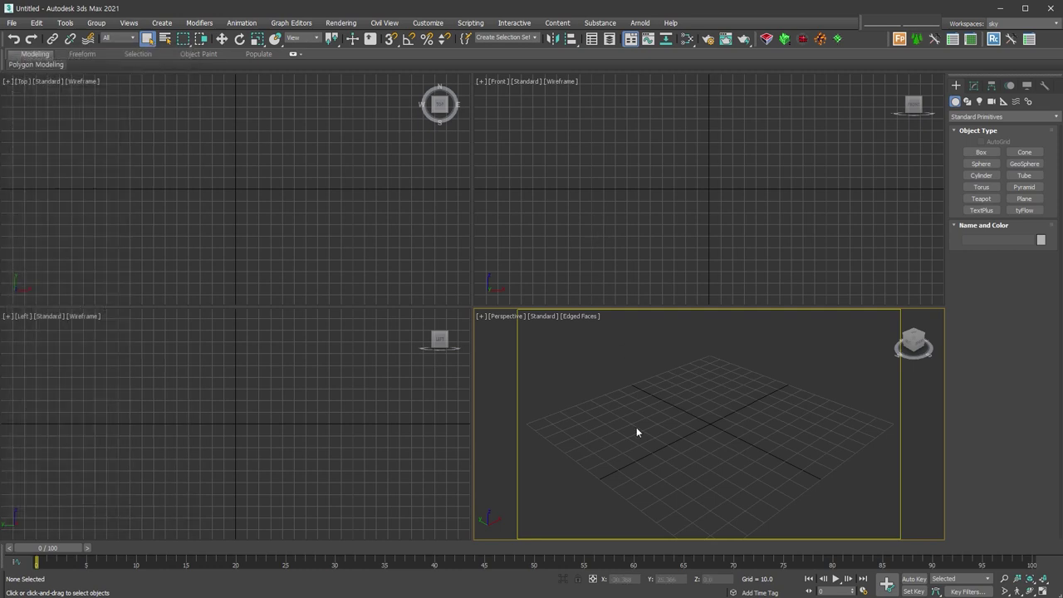
Step: Turn off Safe Frame and save the scene over maxstart.max in the scenes folder
{"action": "key", "text": "shift+f"}
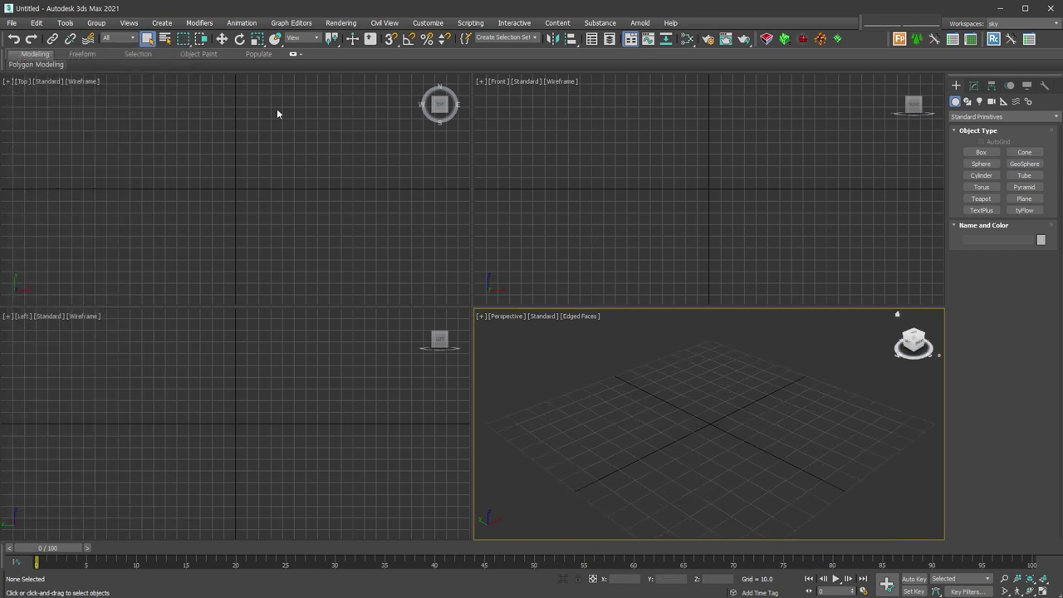
{"action": "left_click", "coordinate": [10, 25]}
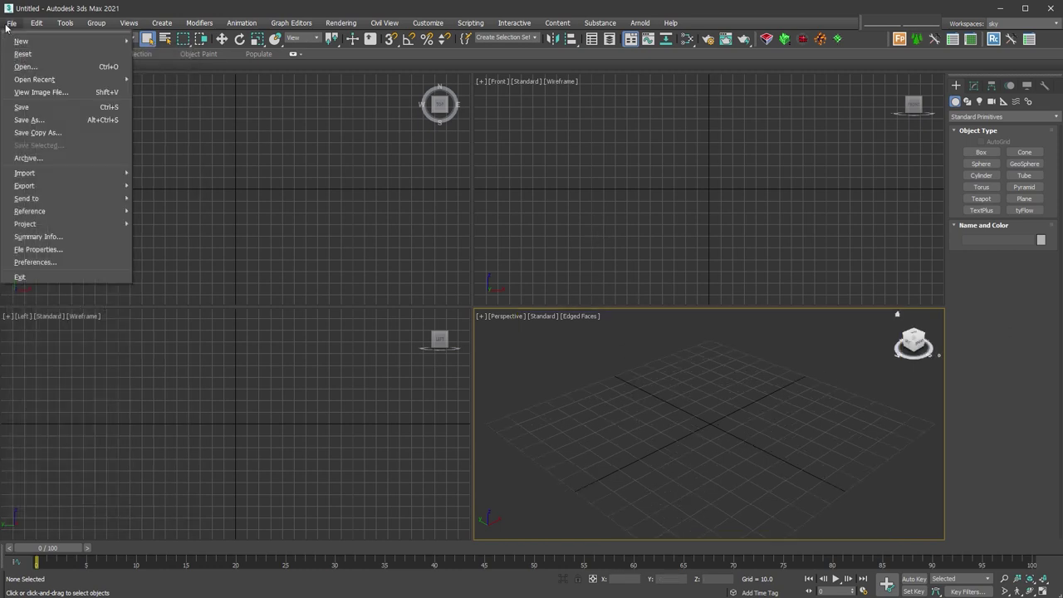
{"action": "left_click", "coordinate": [27, 106]}
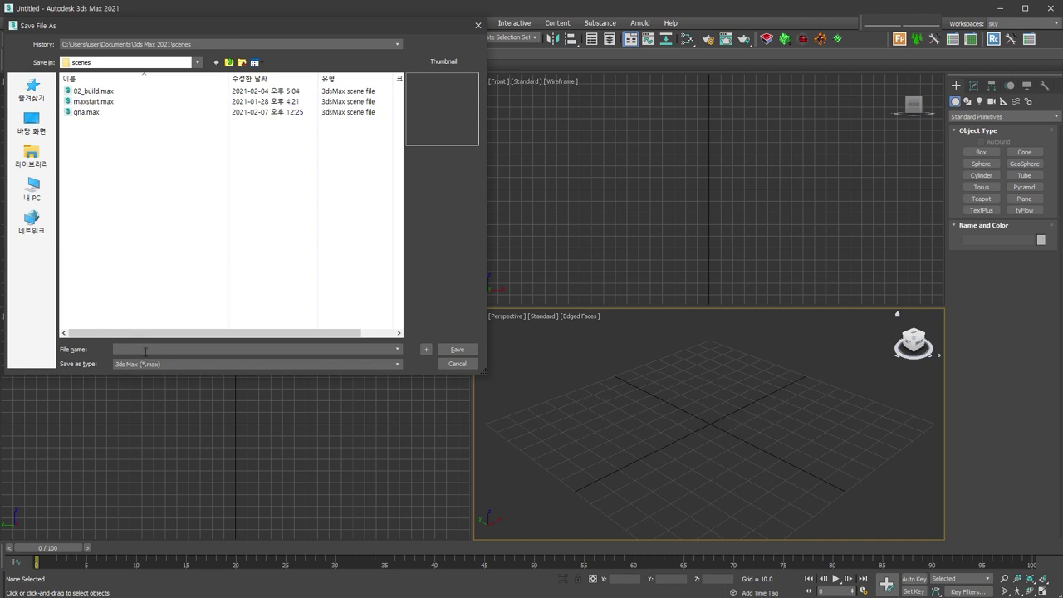
{"action": "left_click", "coordinate": [116, 101]}
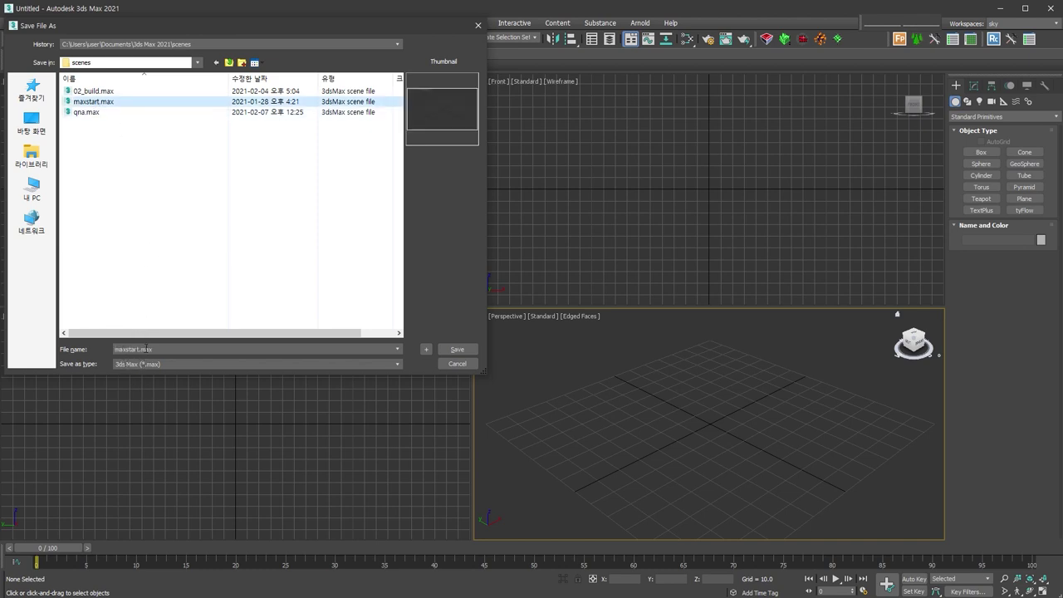
{"action": "left_click", "coordinate": [449, 350]}
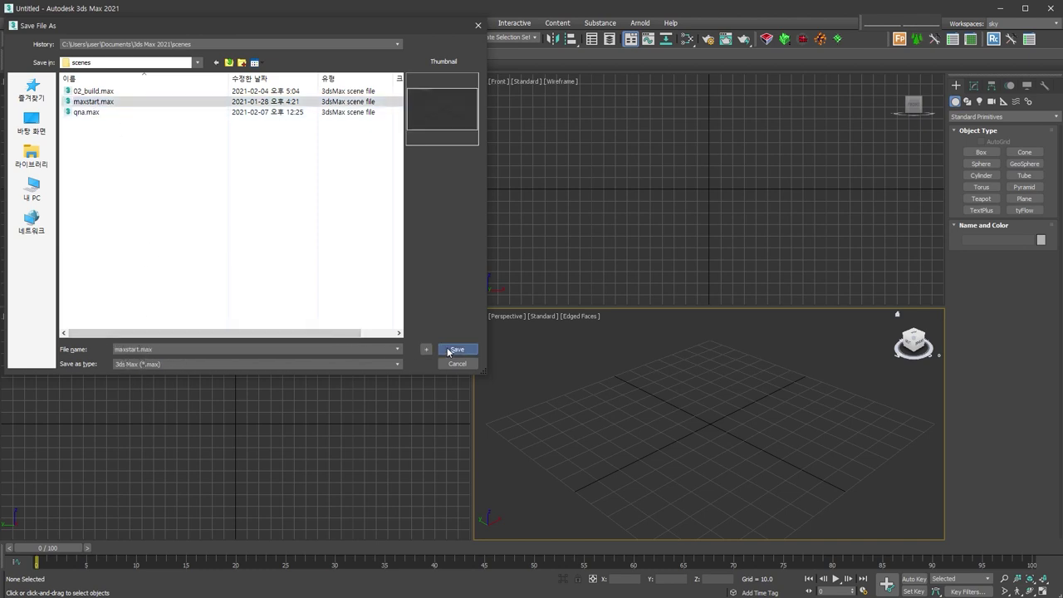
{"action": "left_click", "coordinate": [524, 323]}
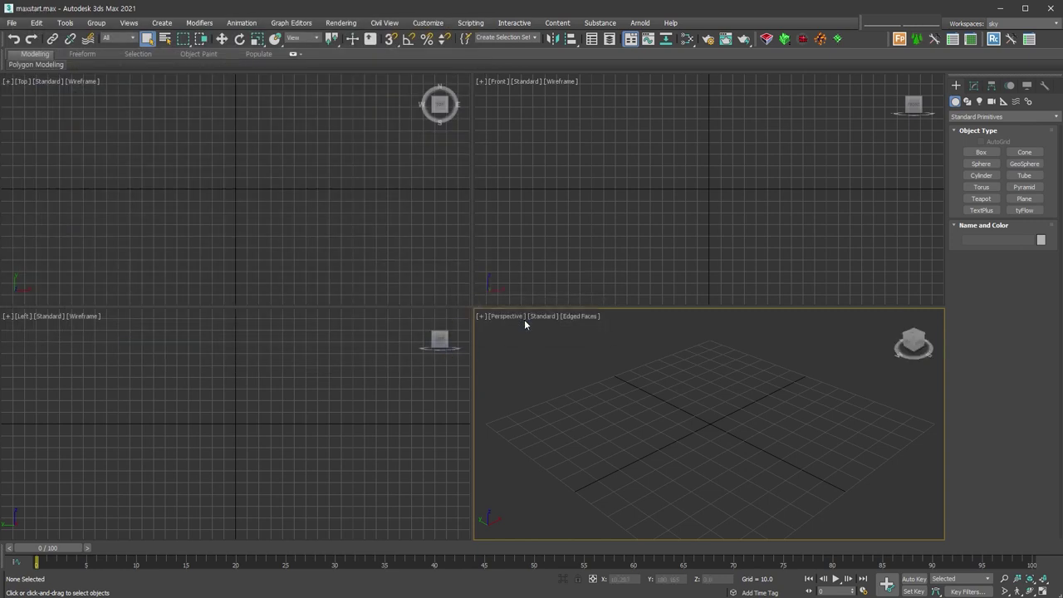
{"action": "left_click", "coordinate": [12, 22]}
Step: Reset to a fresh Untitled scene, then create and delete a test sphere
{"action": "left_click", "coordinate": [25, 58]}
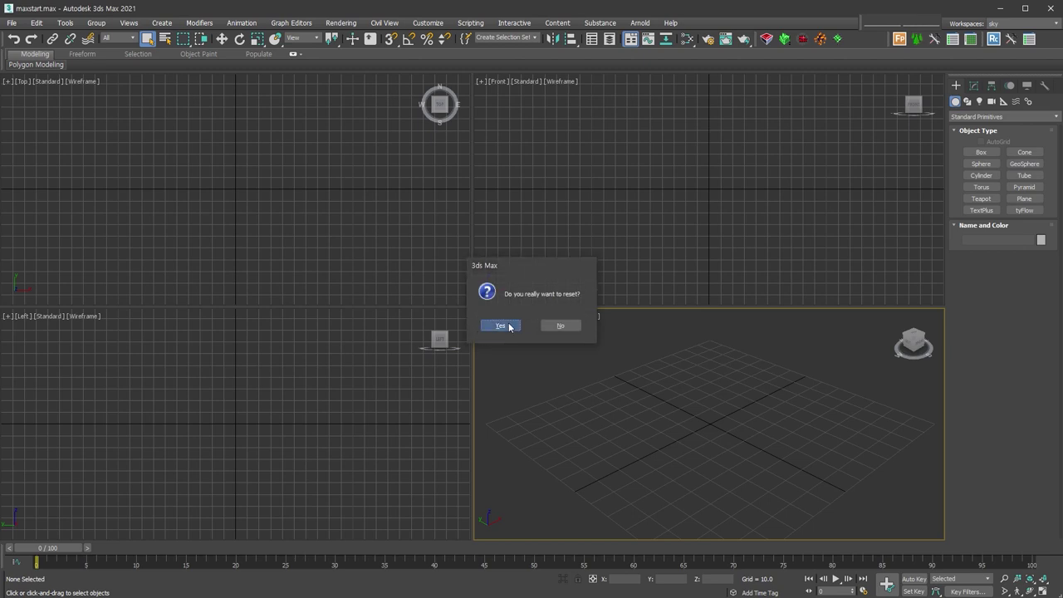
{"action": "left_click", "coordinate": [501, 326]}
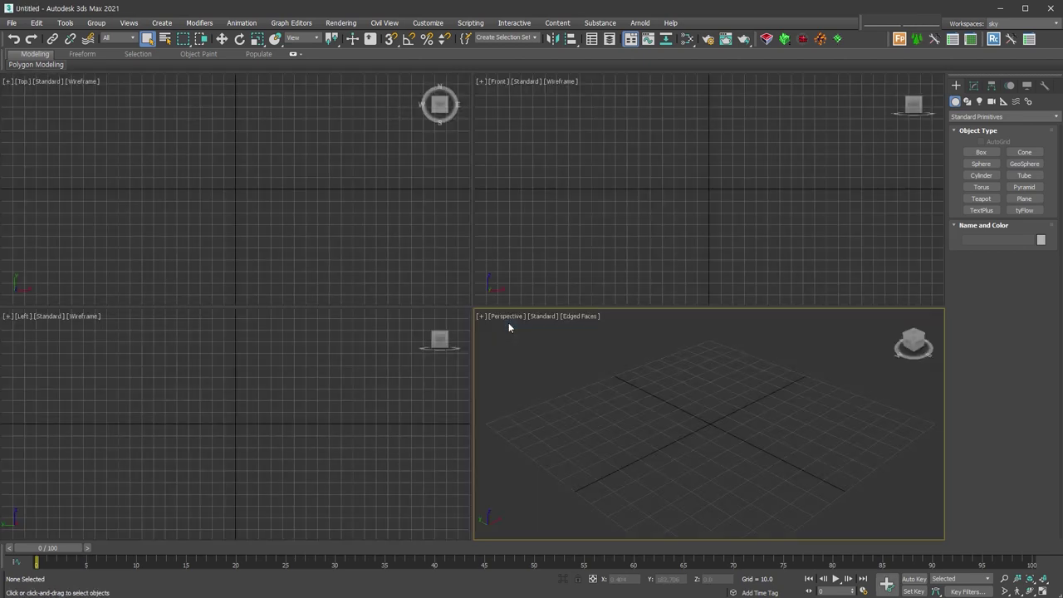
{"action": "left_click", "coordinate": [981, 164]}
{"action": "left_click_drag", "start_coordinate": [731, 470], "coordinate": [871, 510]}
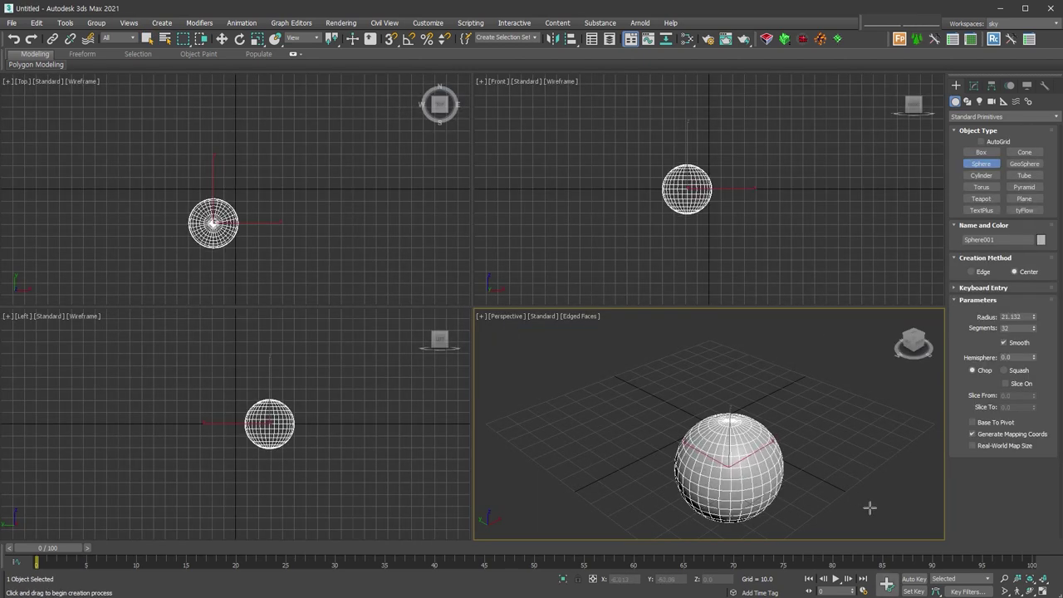
{"action": "right_click", "coordinate": [763, 420]}
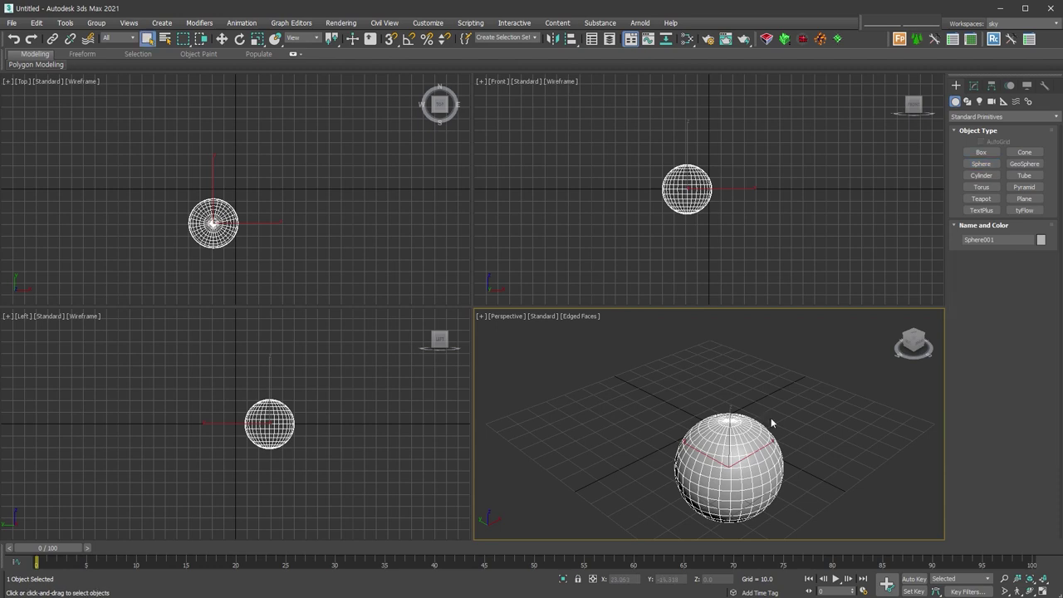
{"action": "key", "text": "Delete"}
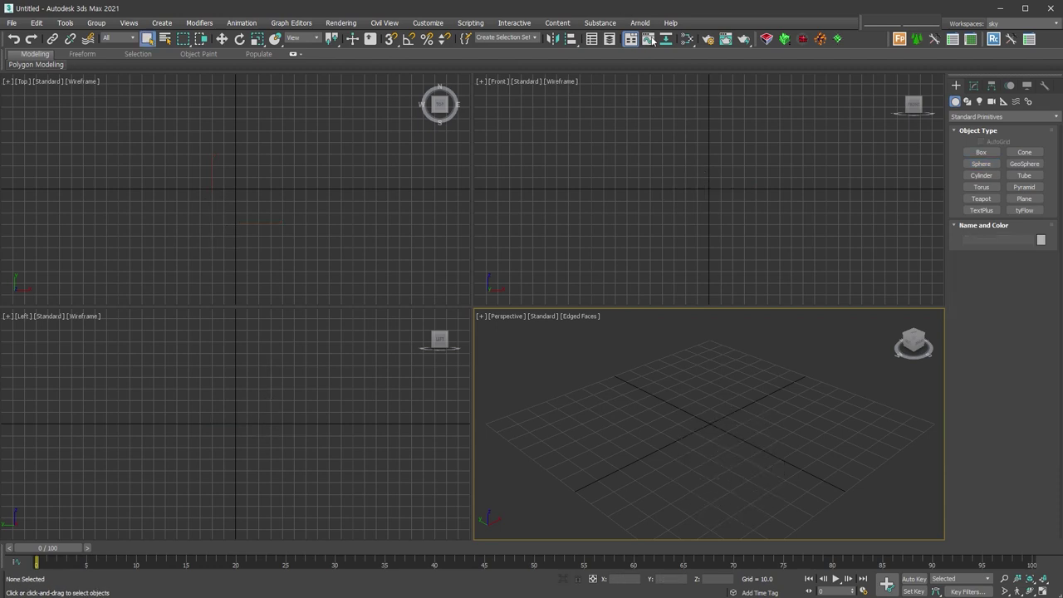
Step: Verify in Render Setup that the 1024x614 output and VRayDenoiser element persist
{"action": "key", "text": "F10"}
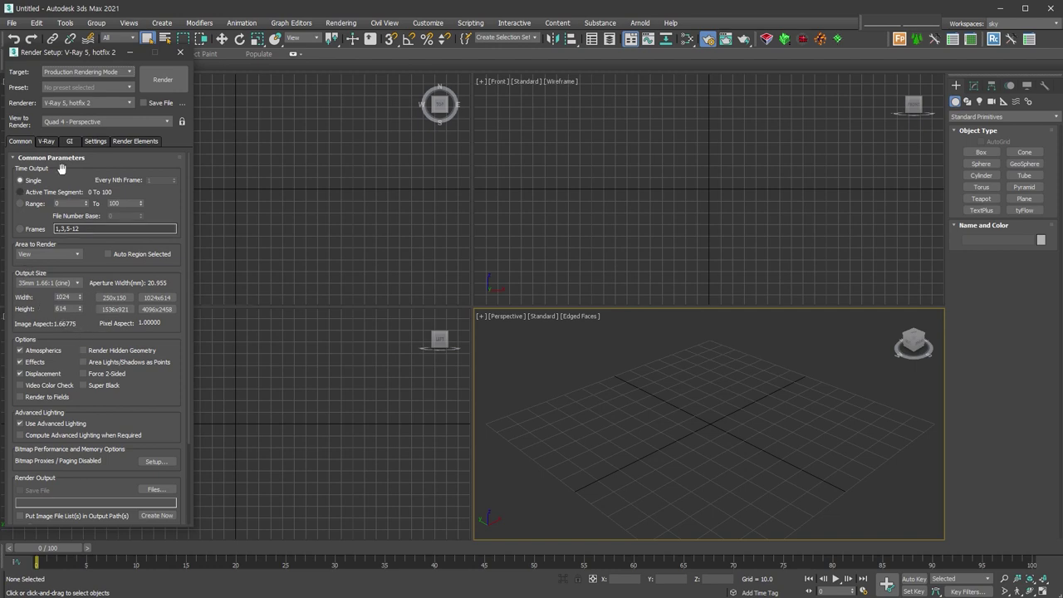
{"action": "left_click", "coordinate": [46, 141]}
{"action": "left_click", "coordinate": [95, 141]}
{"action": "left_click", "coordinate": [123, 143]}
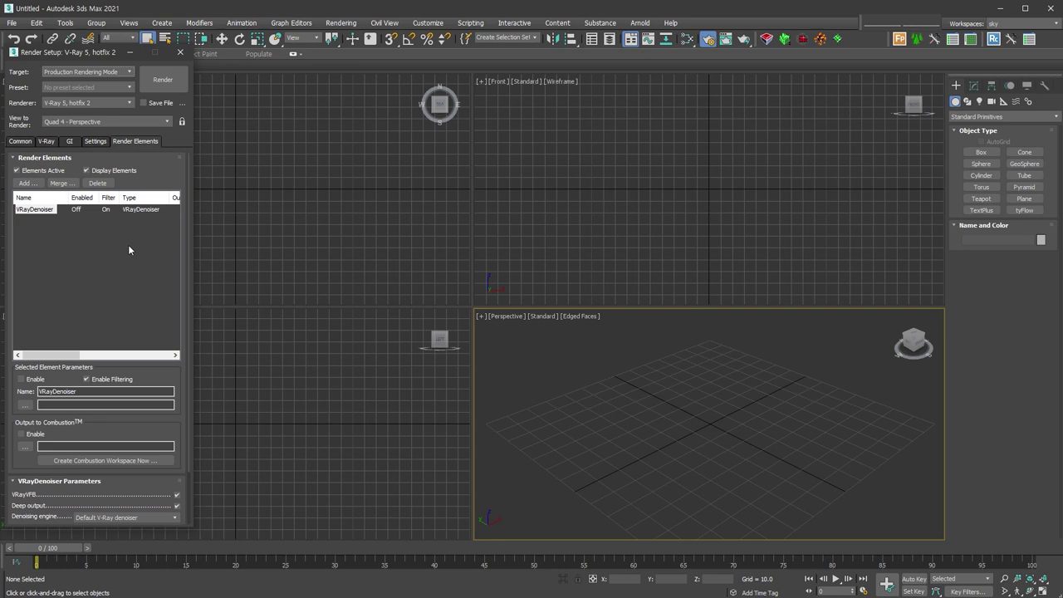
{"action": "left_click", "coordinate": [182, 53]}
{"action": "left_click", "coordinate": [1004, 117]}
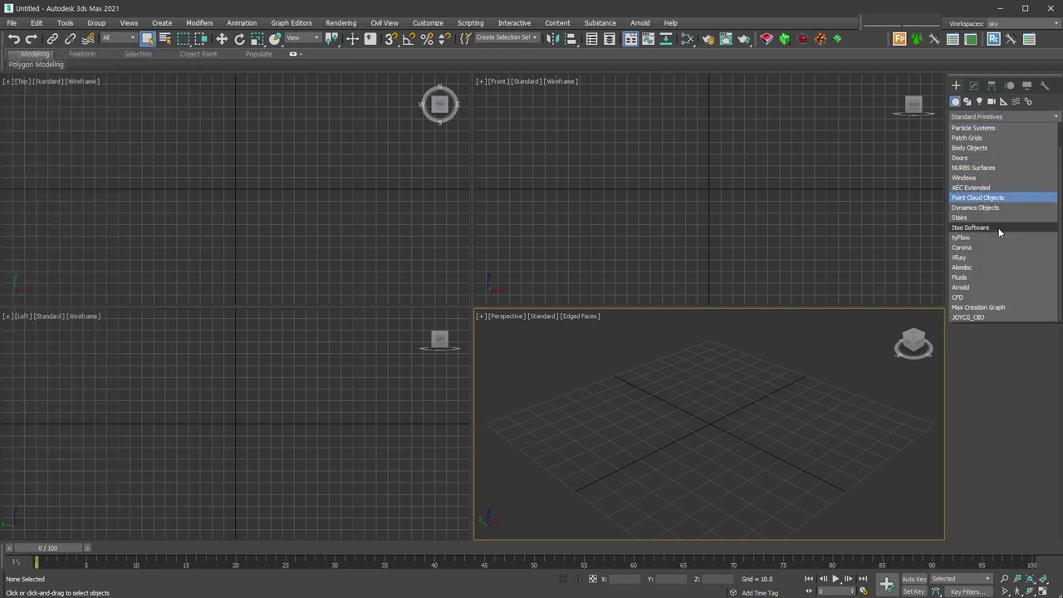
Step: Place the JOYCG_OBJ WH_bench model and a VRayLight plane light raised above it
{"action": "left_click", "coordinate": [967, 316]}
{"action": "left_click", "coordinate": [981, 246]}
{"action": "left_click", "coordinate": [698, 451]}
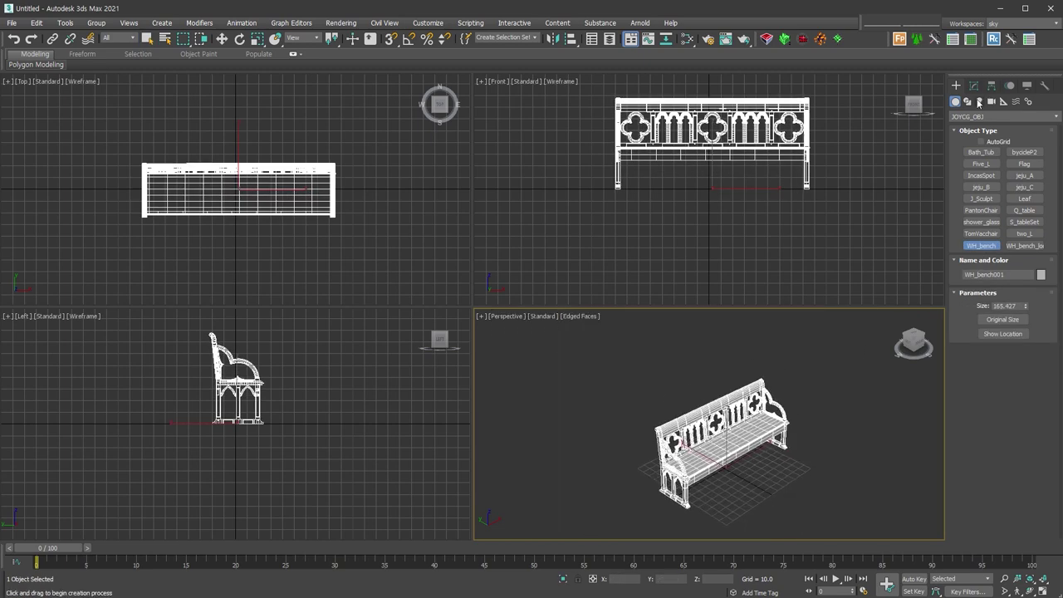
{"action": "left_click", "coordinate": [980, 101]}
{"action": "left_click", "coordinate": [1003, 117]}
{"action": "left_click", "coordinate": [988, 166]}
{"action": "left_click", "coordinate": [981, 152]}
{"action": "left_click_drag", "start_coordinate": [706, 528], "coordinate": [851, 465]}
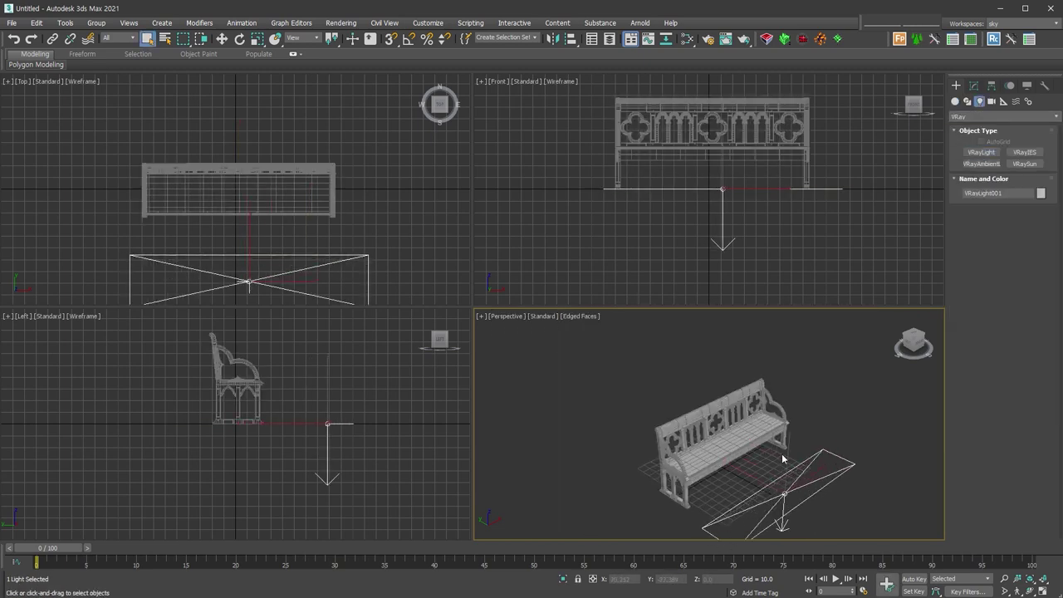
{"action": "key", "text": "w"}
{"action": "left_click_drag", "start_coordinate": [784, 495], "coordinate": [839, 316]}
{"action": "middle_click_drag", "start_coordinate": [839, 315], "coordinate": [736, 403], "text": "alt"}
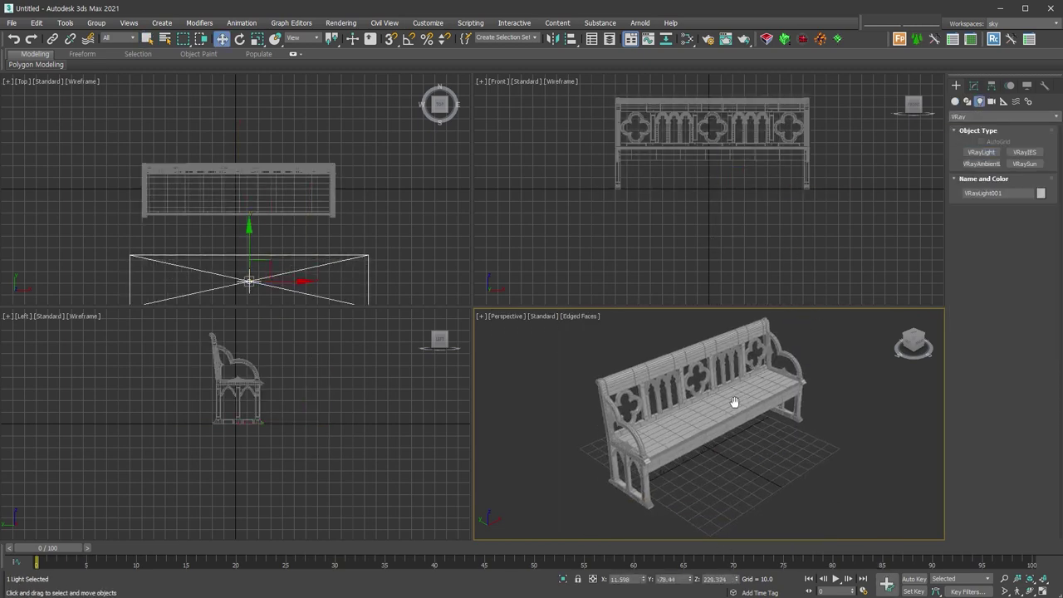
Step: Test-render the Perspective view, then delete the bench and close the V-Ray messages
{"action": "left_click", "coordinate": [743, 40]}
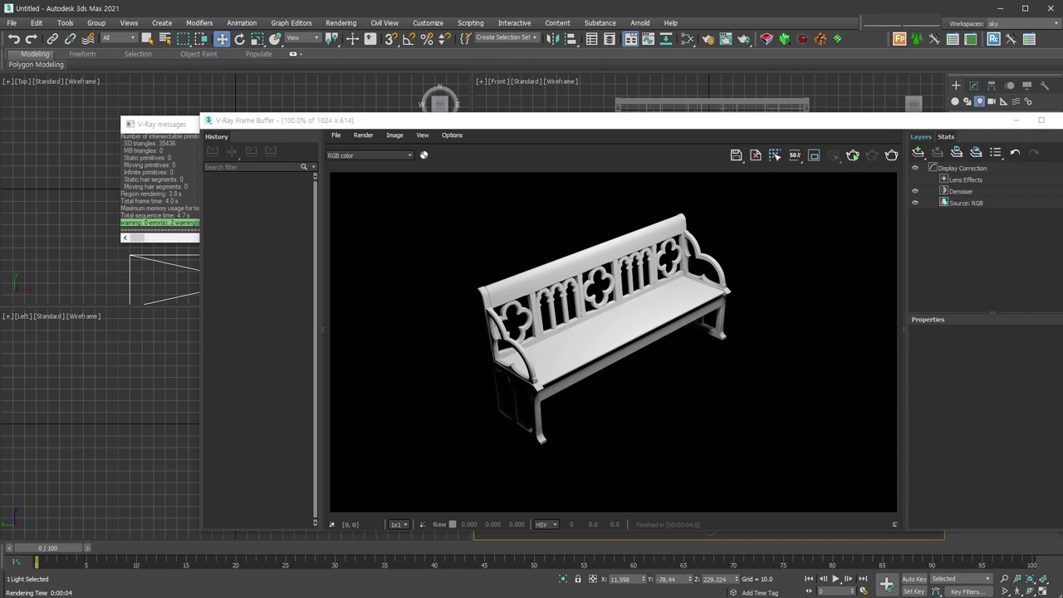
{"action": "left_click", "coordinate": [1058, 121]}
{"action": "mouse_move", "coordinate": [811, 371]}
{"action": "middle_mouse_down", "text": "alt"}
{"action": "mouse_move", "coordinate": [759, 427]}
{"action": "mouse_move", "coordinate": [783, 428]}
{"action": "middle_mouse_up", "text": "alt"}
{"action": "left_click", "coordinate": [760, 503]}
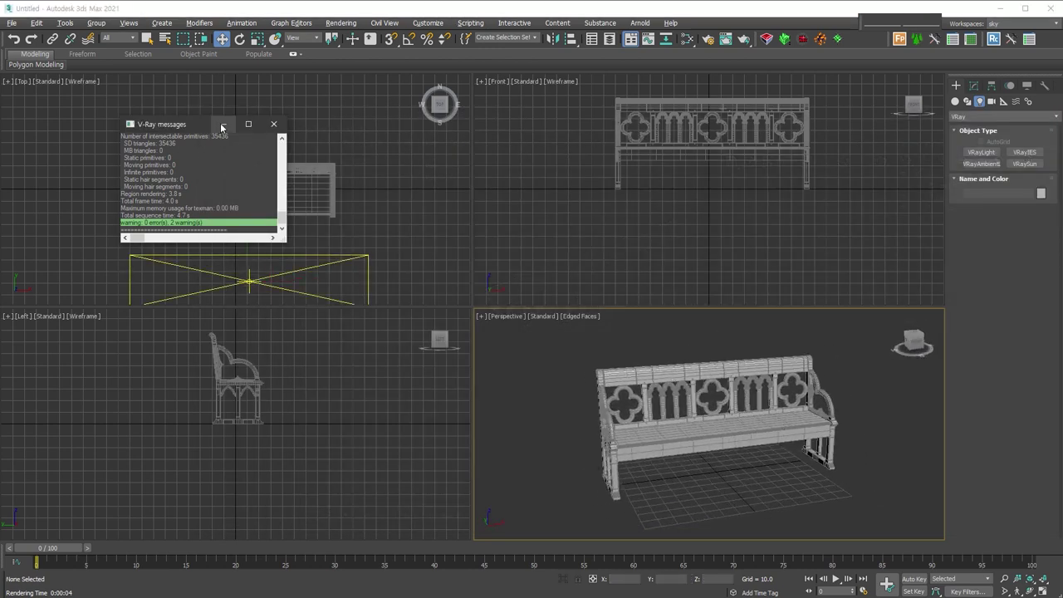
{"action": "left_click", "coordinate": [582, 365]}
{"action": "key", "text": "Delete"}
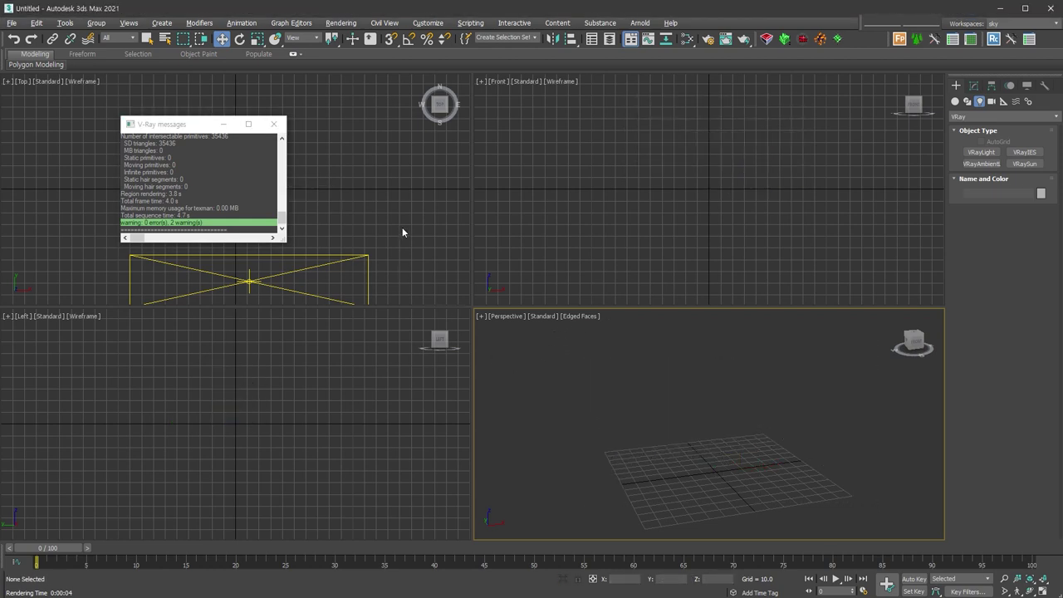
{"action": "left_click", "coordinate": [274, 123]}
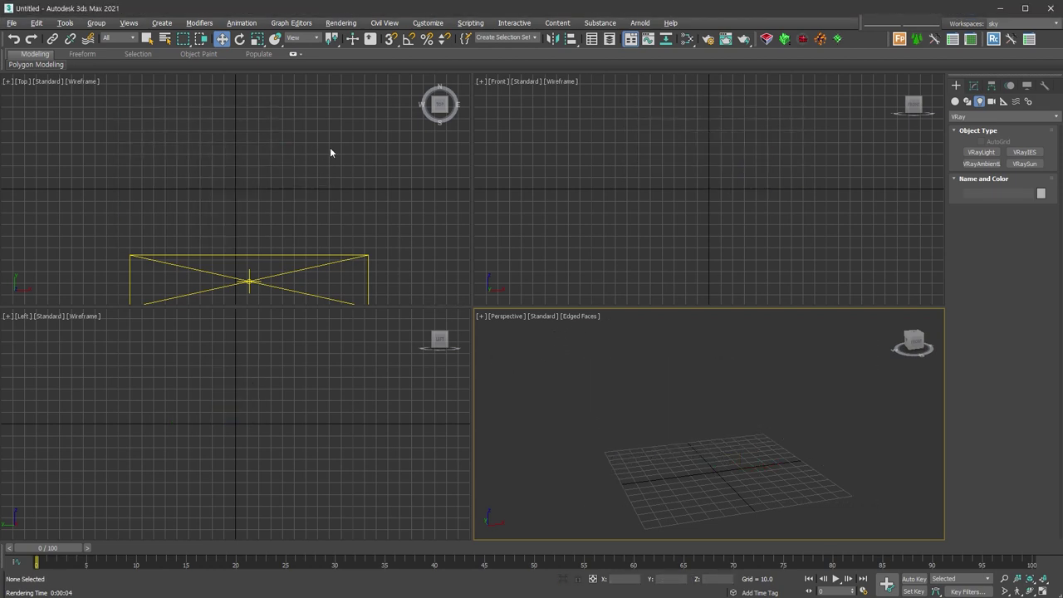